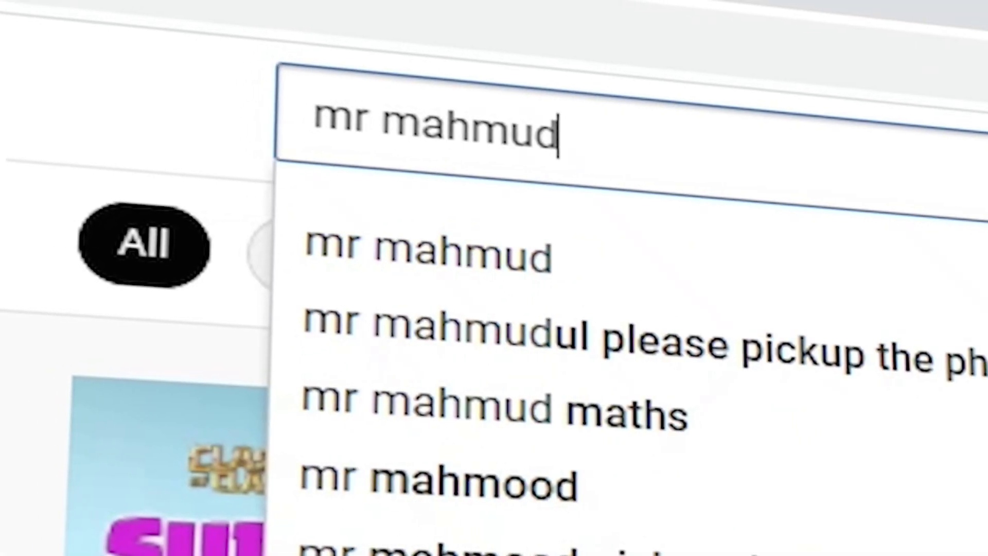
- Find the tutorial channel on YouTube, subscribe, and turn on notifications for all uploads
text(torial)
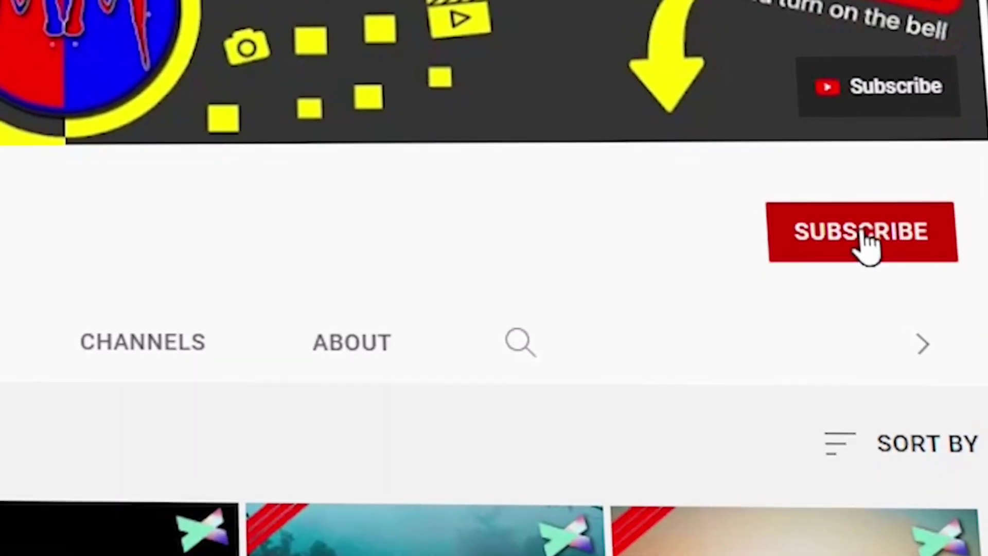
click(911, 343)
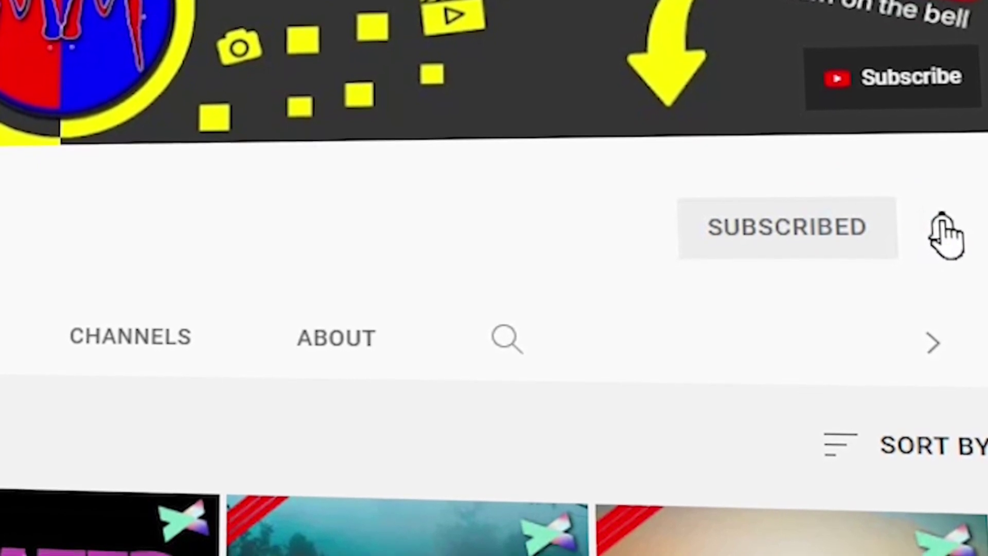
click(944, 240)
click(885, 293)
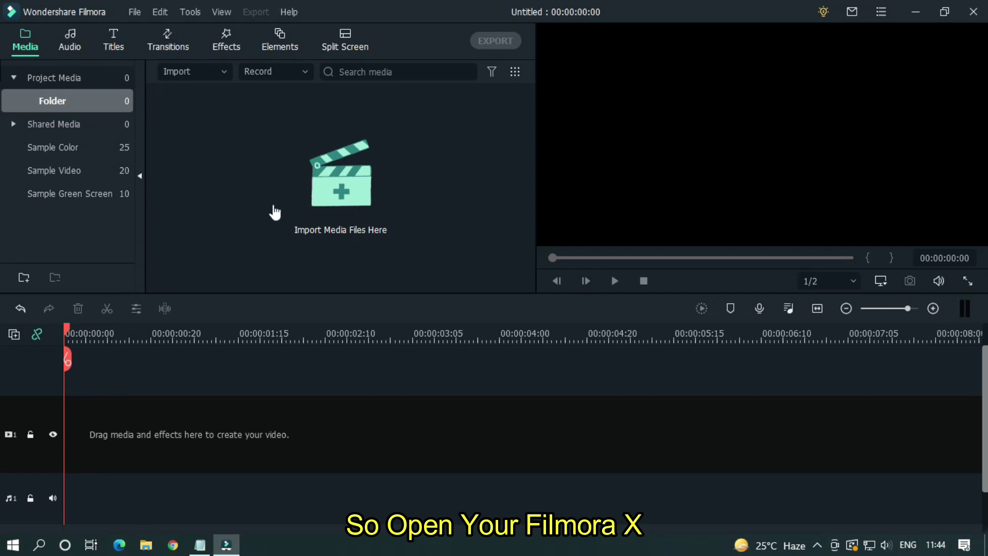
- Drag Default Title from the Titles library onto the timeline and open its text settings
click(117, 35)
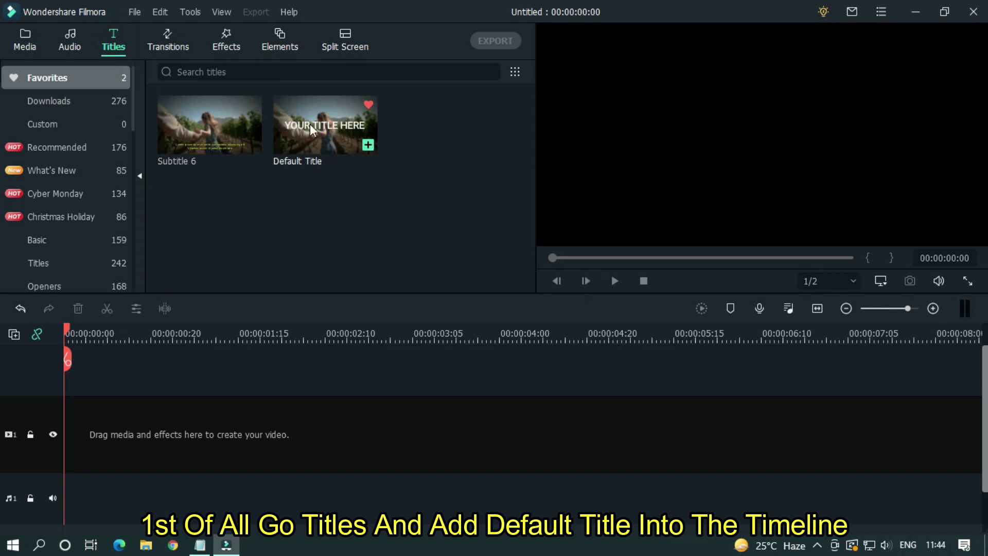
drag(312, 124, 113, 450)
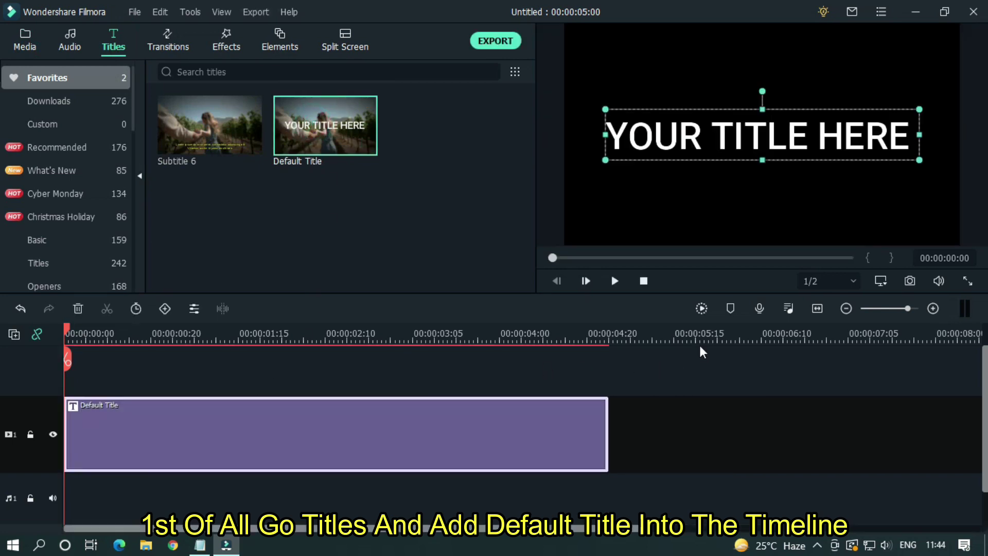
double_click(287, 454)
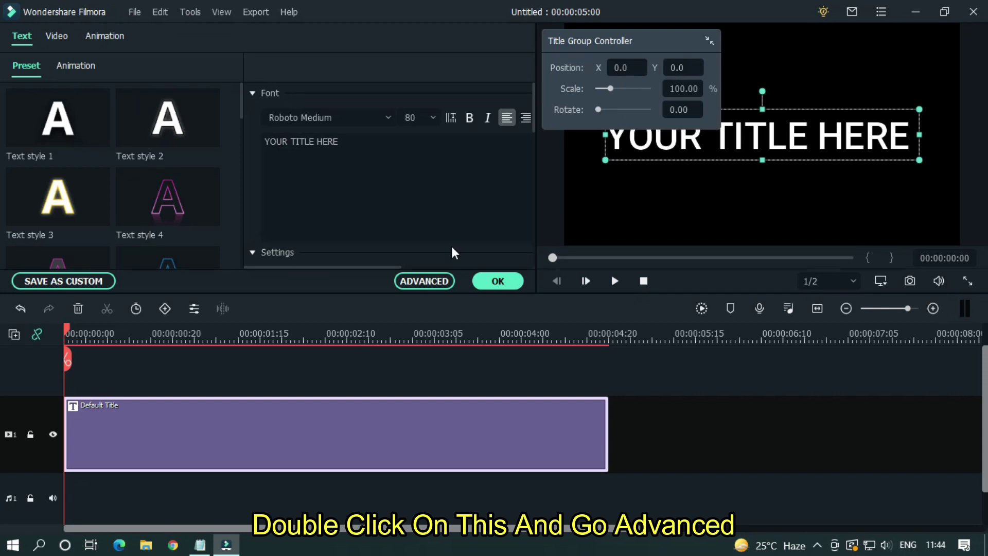
- Replace the placeholder title text with 'BEST MOVIE EVER' in the advanced editor
click(433, 281)
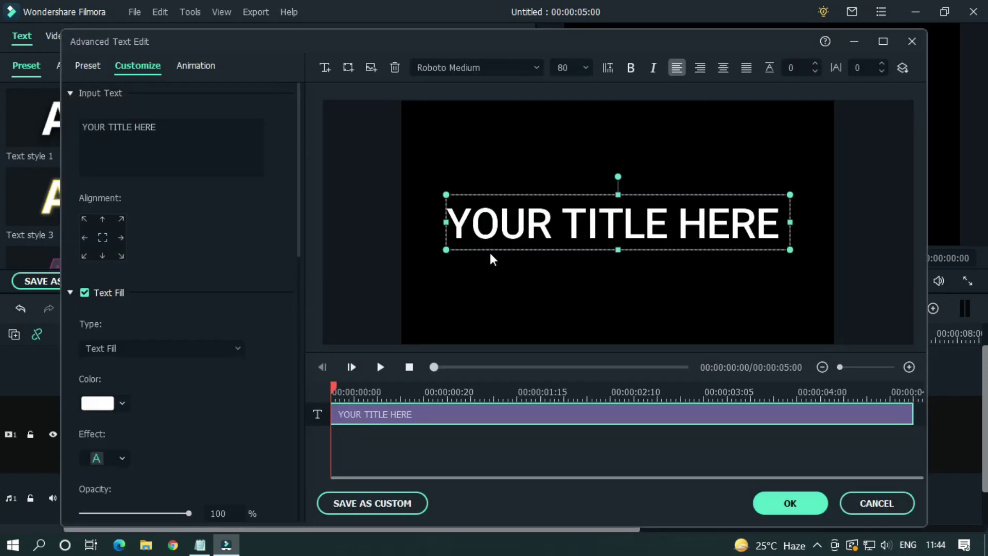
click(214, 147)
key(ctrl+a)
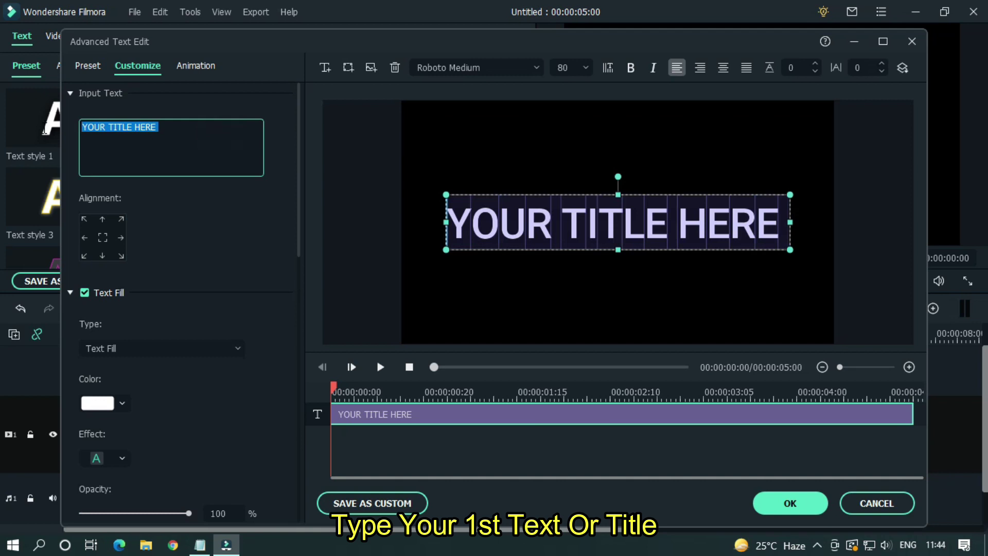
key(BackSpace)
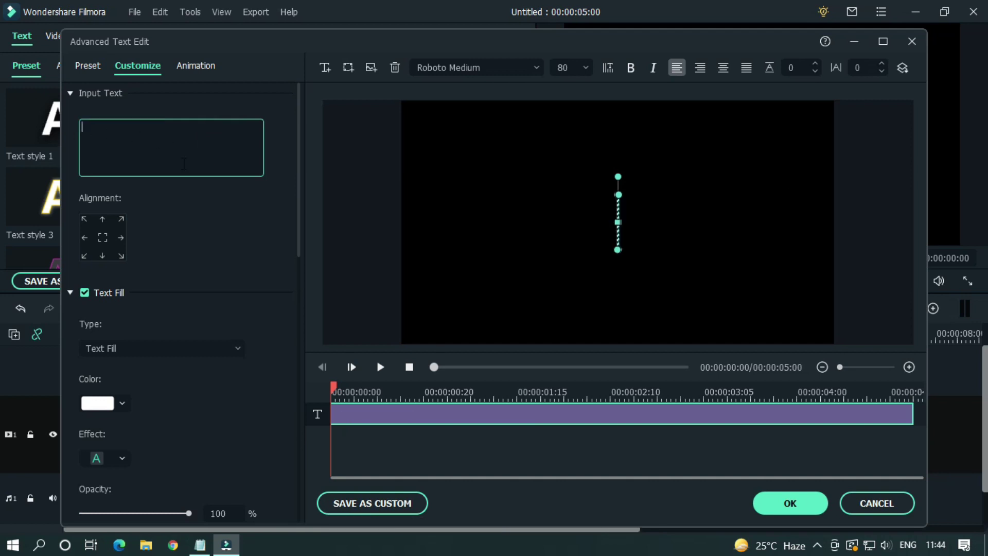
text(BEST MOVIE EVER)
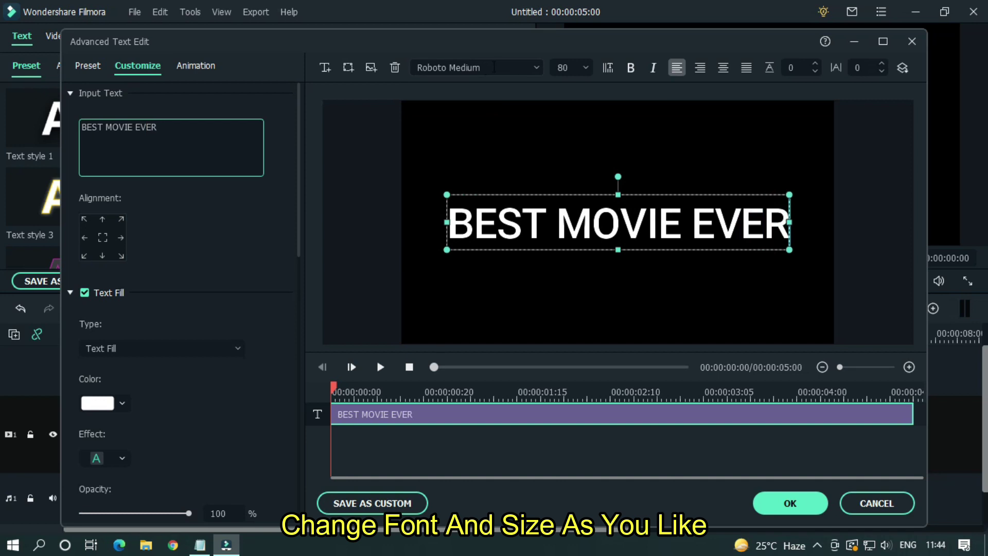
- Set the title to Roboto Black at size 50 and move it to the top of the frame
click(494, 67)
double_click(494, 68)
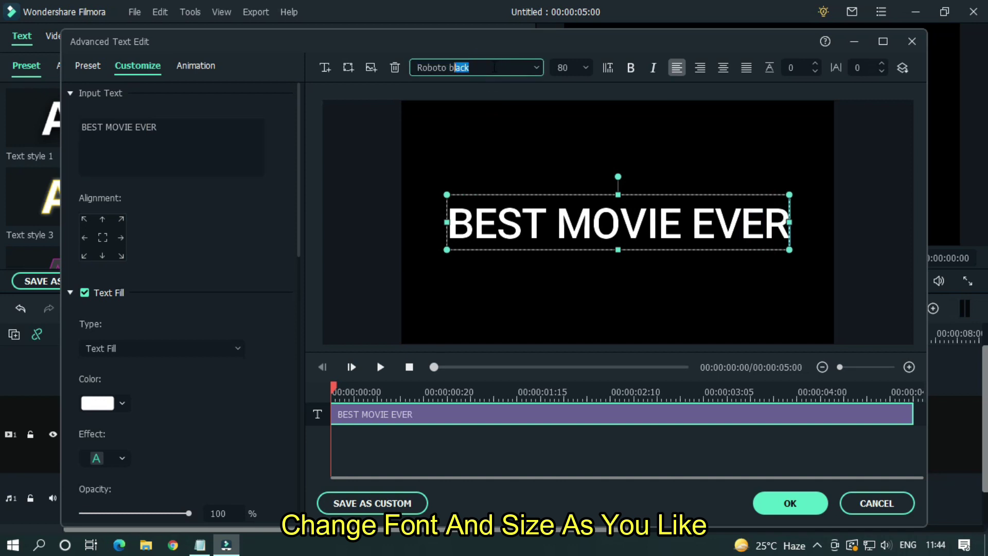
text(b)
key(Return)
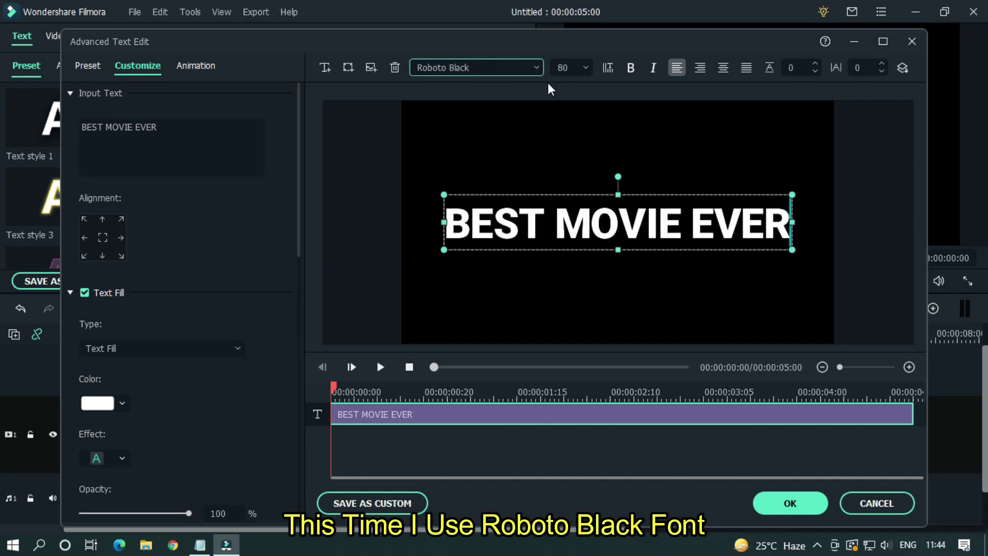
click(562, 67)
text(50)
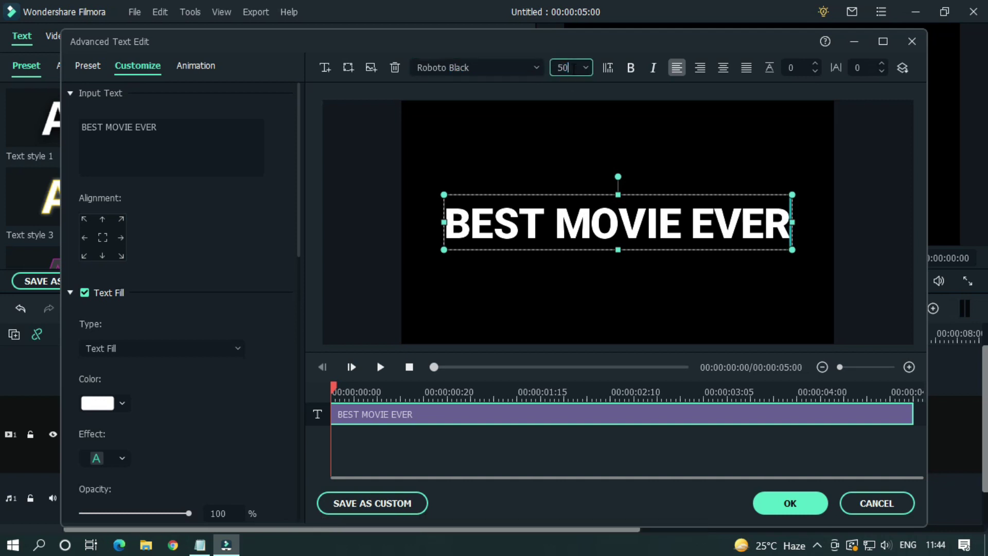
key(Return)
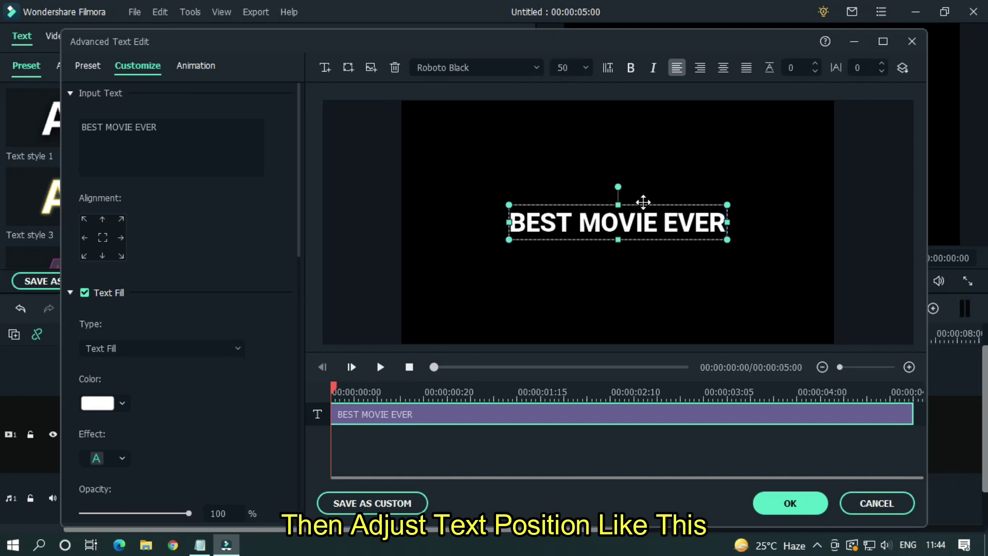
drag(644, 203, 640, 114)
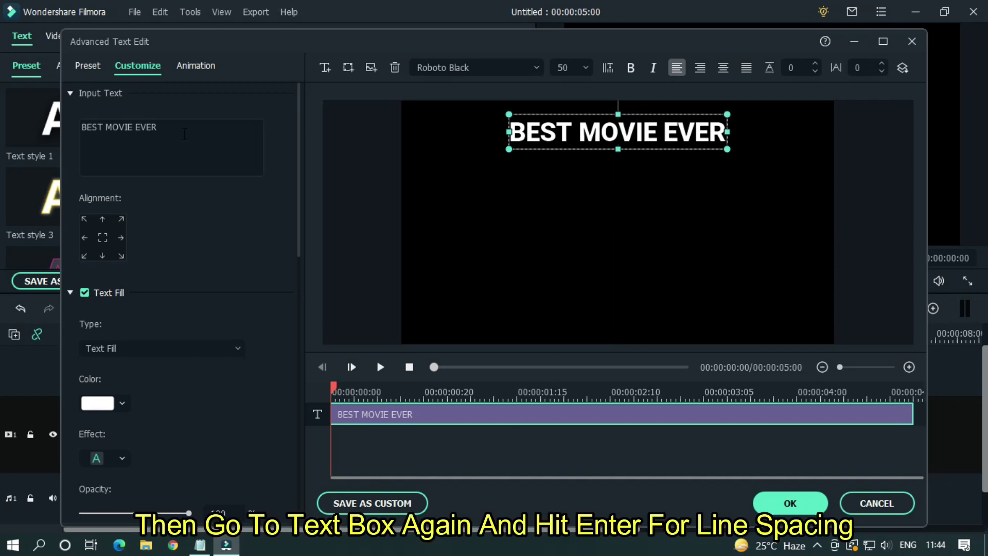
- Add a new line reading 'Directed by' below the title
click(186, 128)
key(Return)
key(Return)
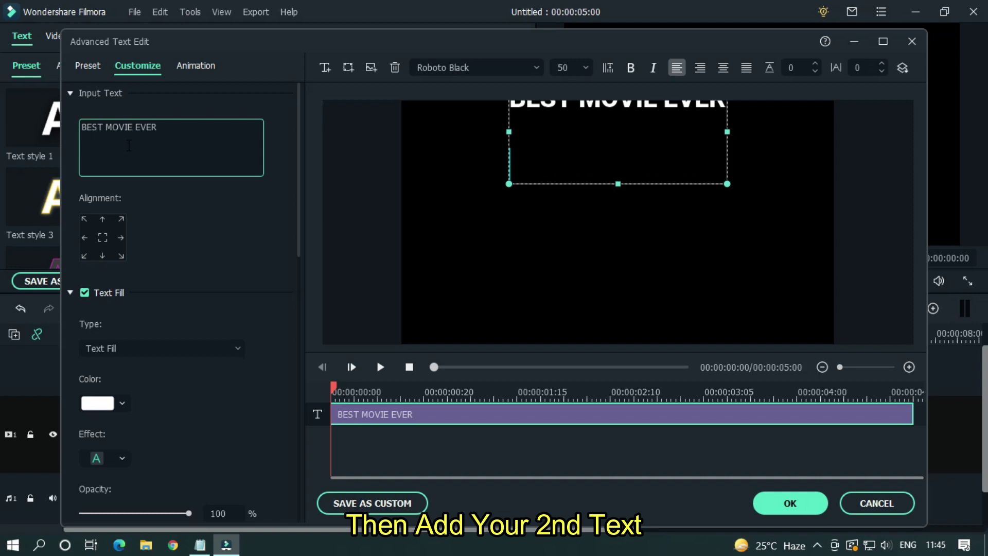
text(Directed by)
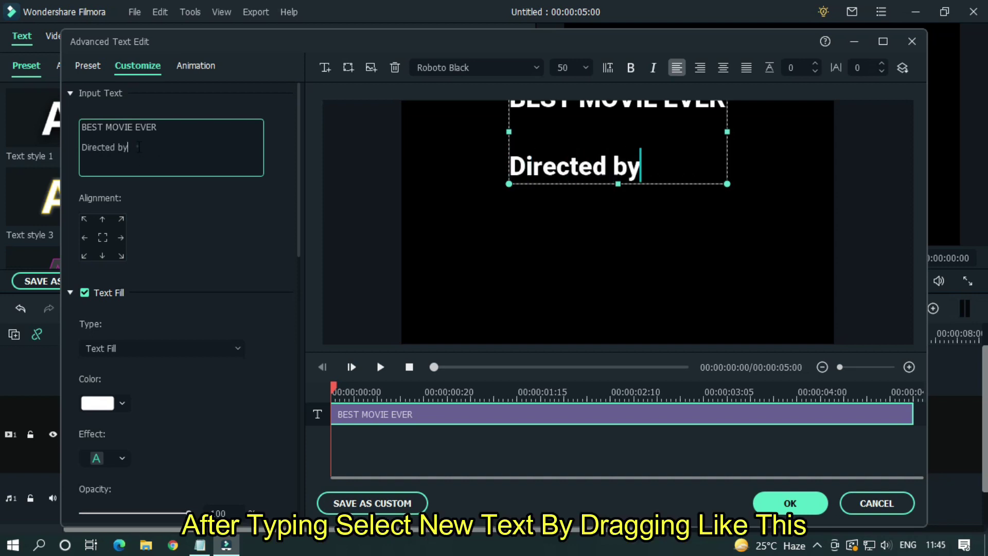
- Style 'Directed by' in Roboto Light at size 25, centre-aligned
drag(138, 148, 81, 148)
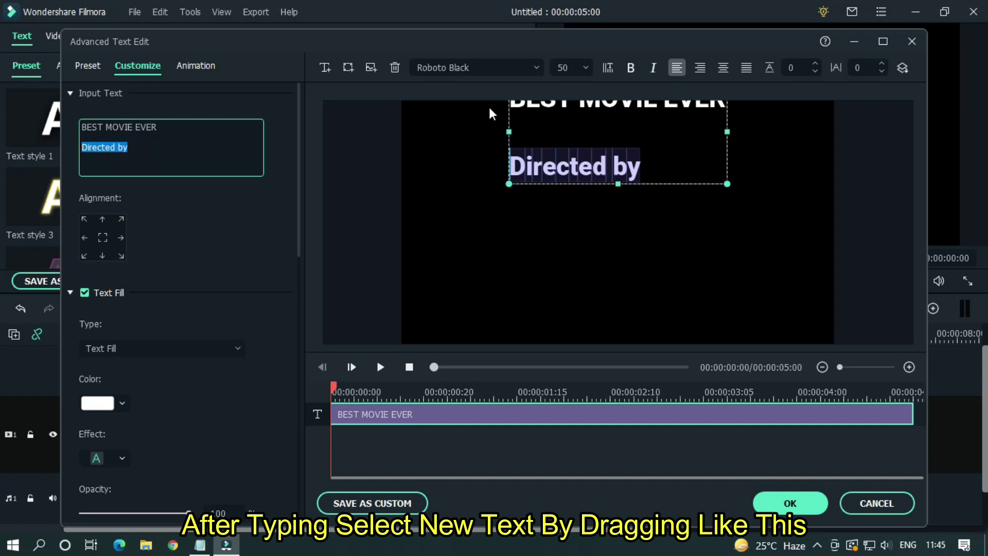
click(483, 67)
double_click(482, 68)
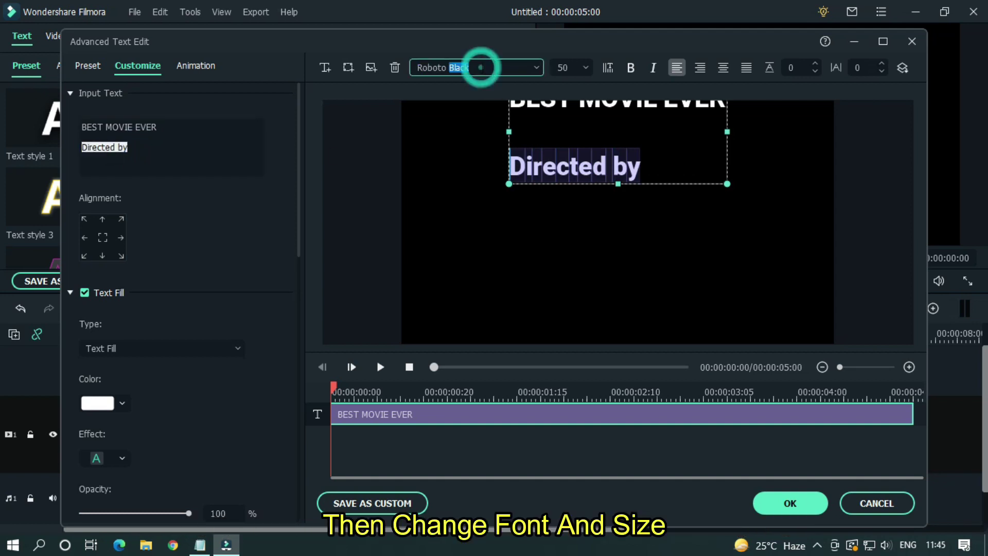
key(Return)
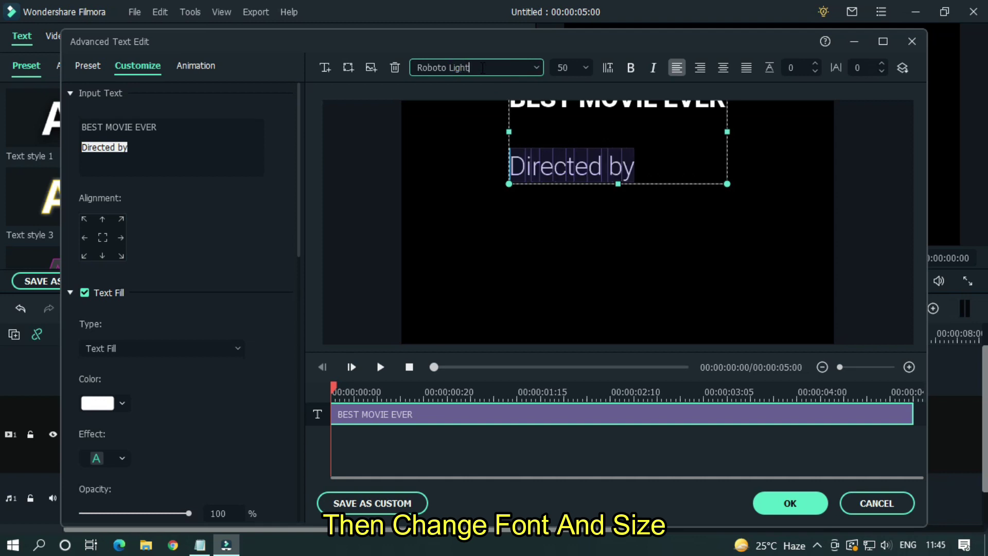
key(Tab)
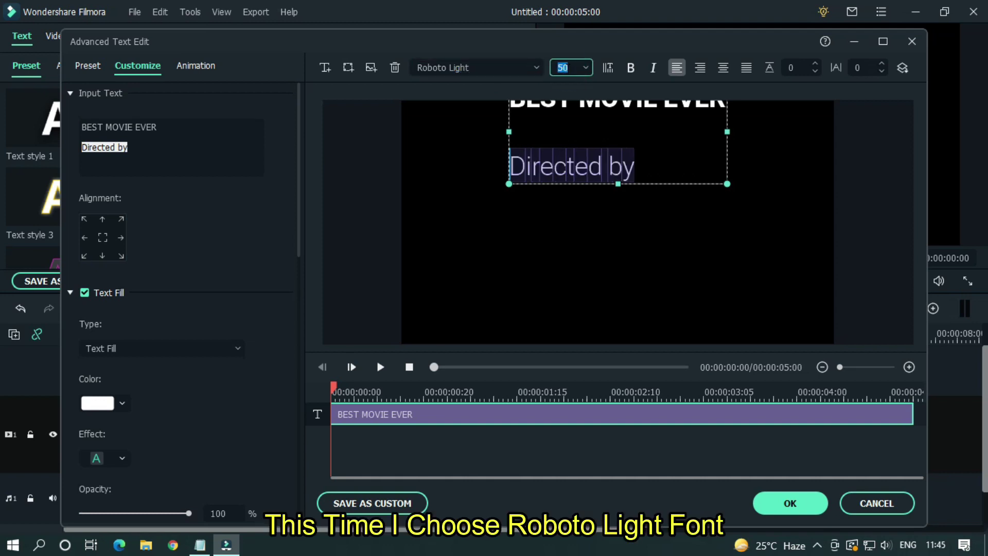
text(25)
key(Return)
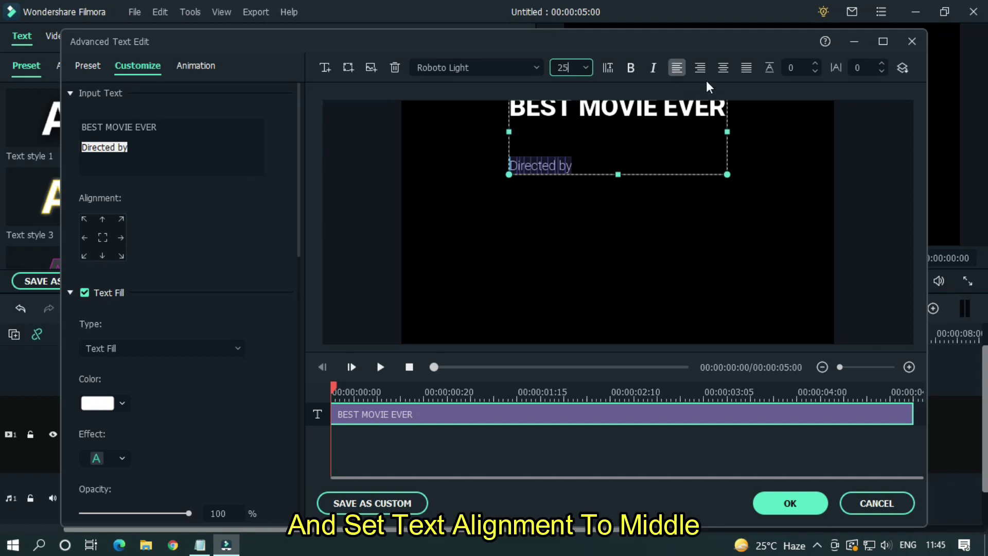
click(722, 68)
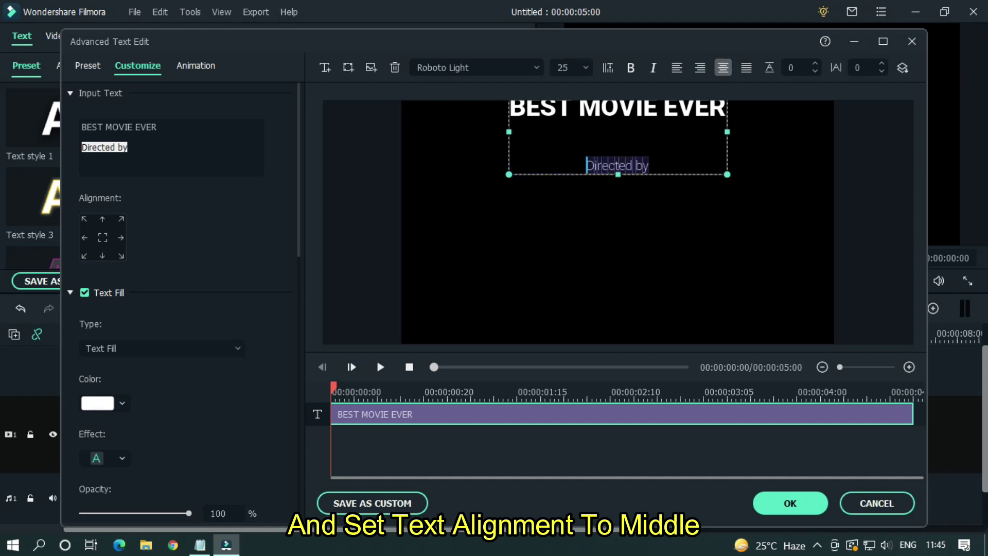
- Type the director's name on a new line under 'Directed by'
click(654, 163)
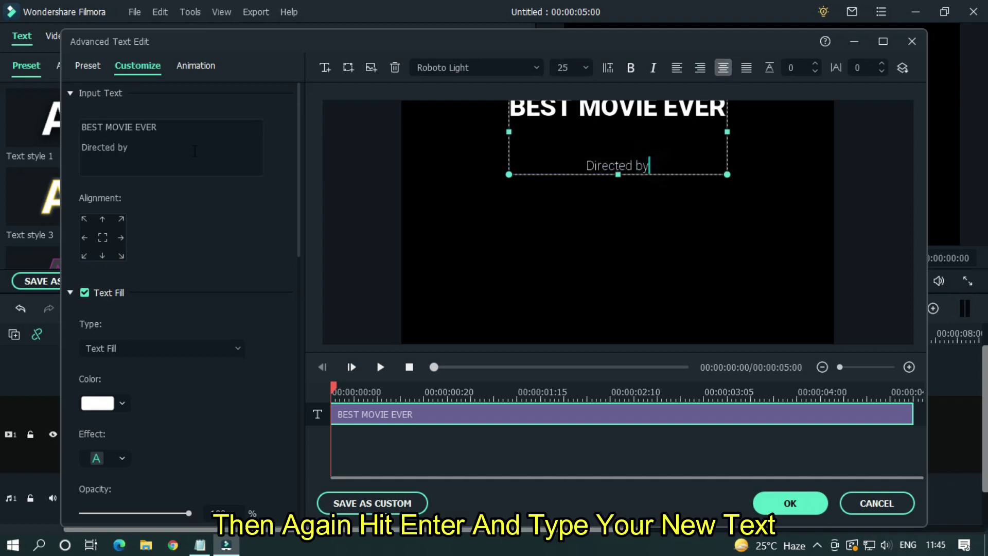
click(134, 148)
key(Return)
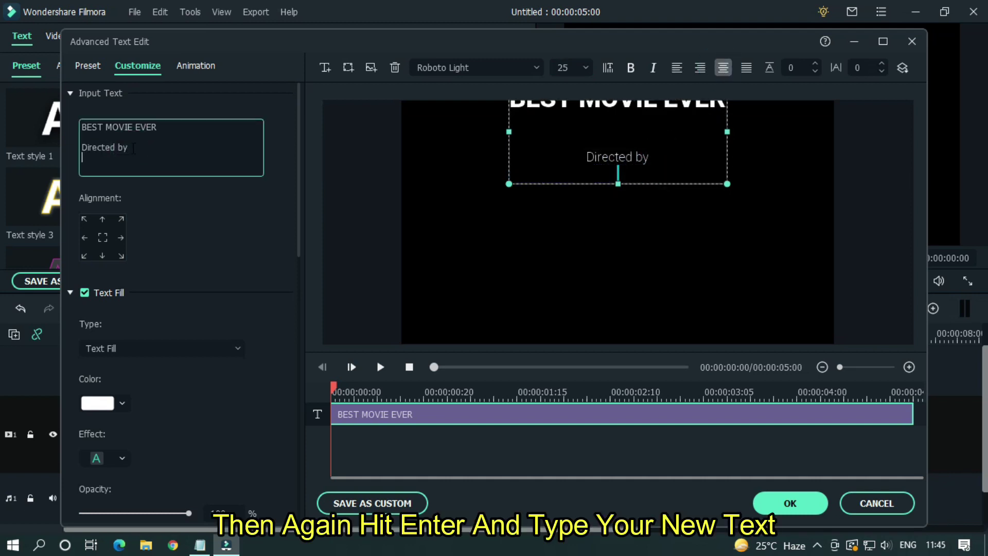
text(Mr Mahmud)
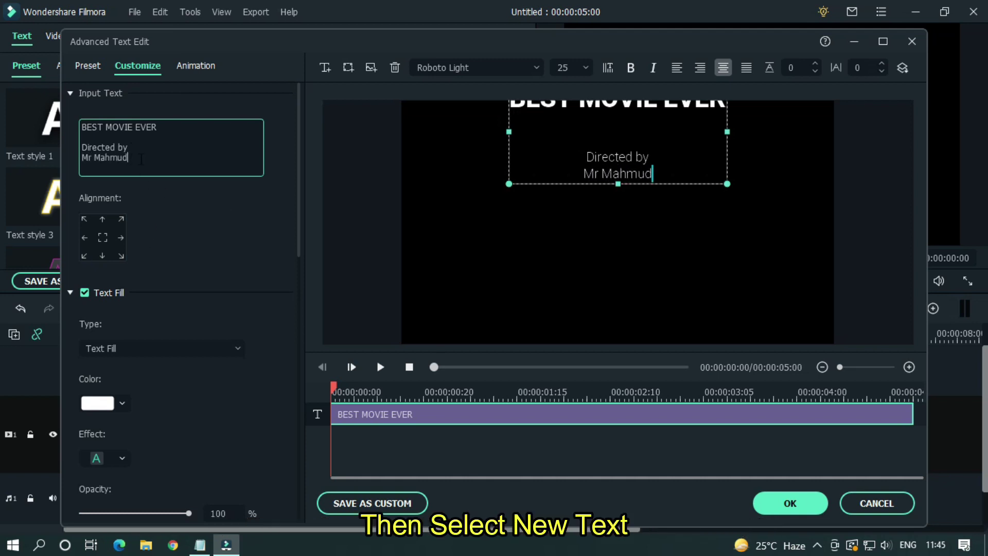
- Set the director's name in Roboto Bold at size 35
drag(139, 158, 82, 158)
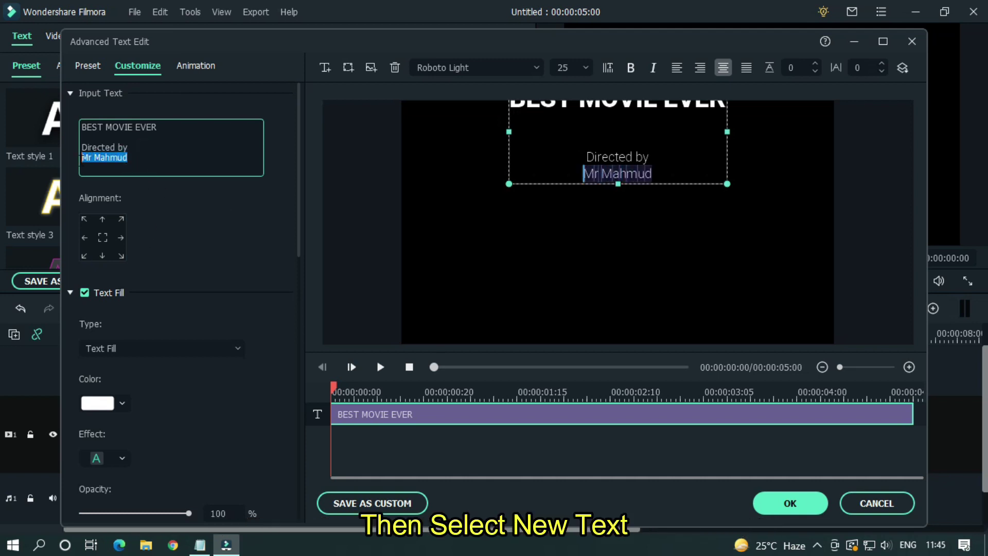
double_click(494, 65)
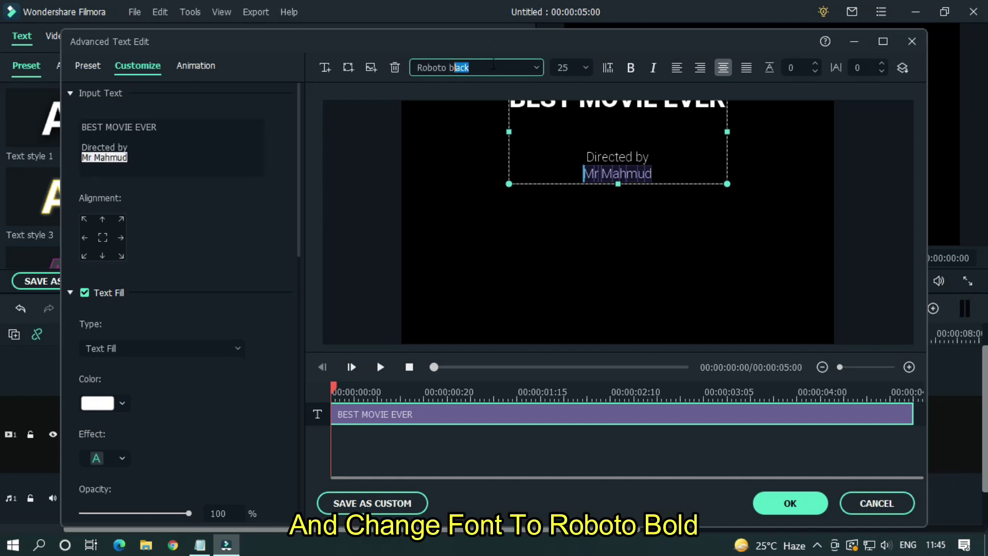
text(bold)
key(Return)
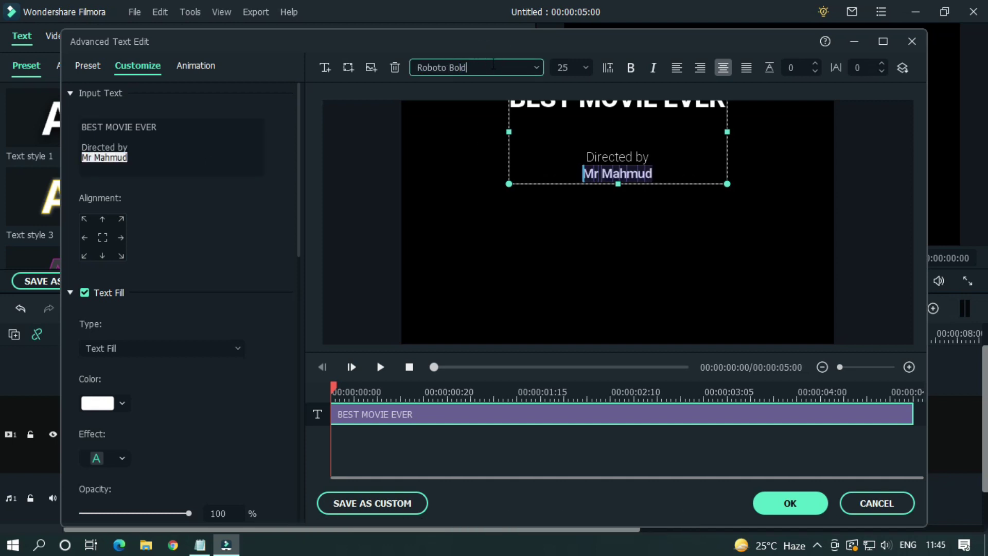
click(580, 72)
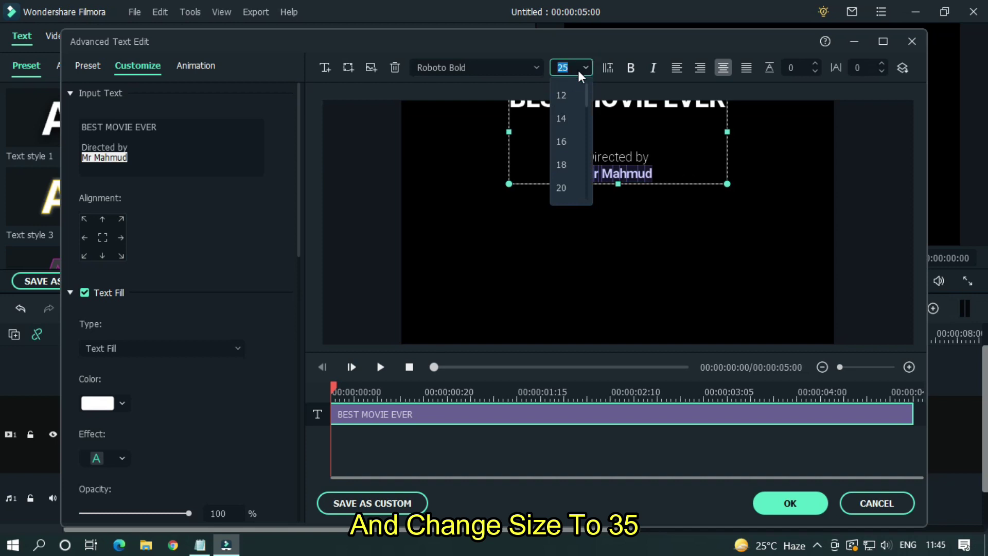
click(578, 67)
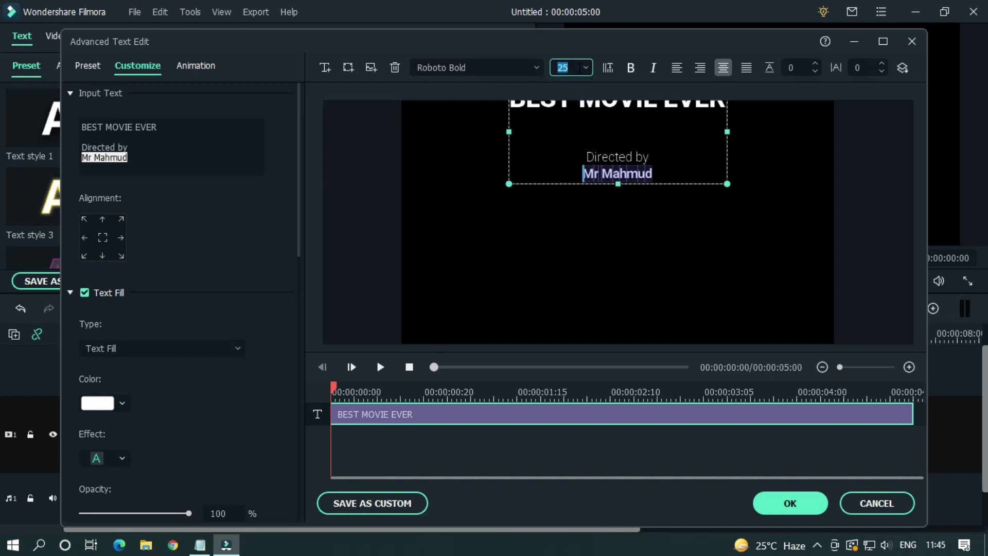
key(Return)
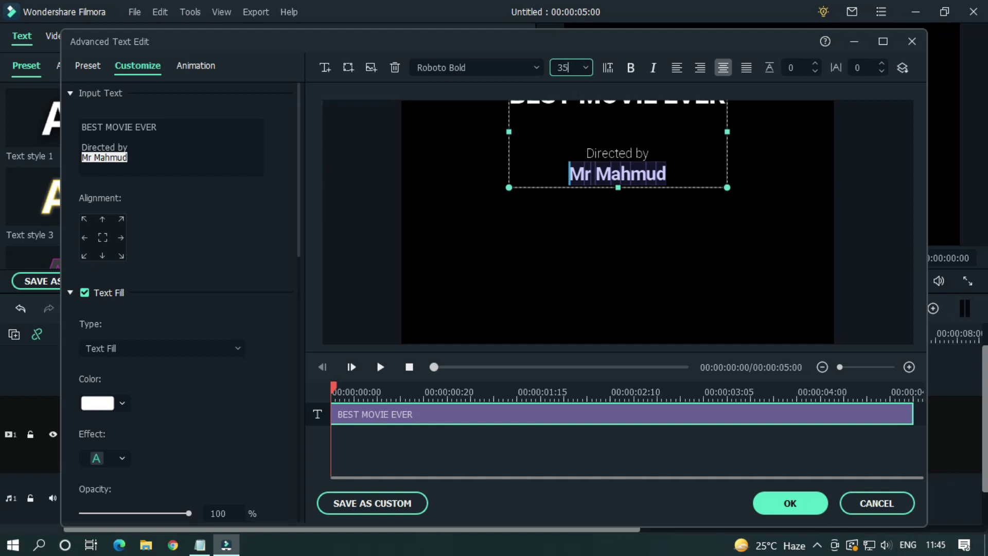
- Add a 'Cast' line below the director's name
click(139, 163)
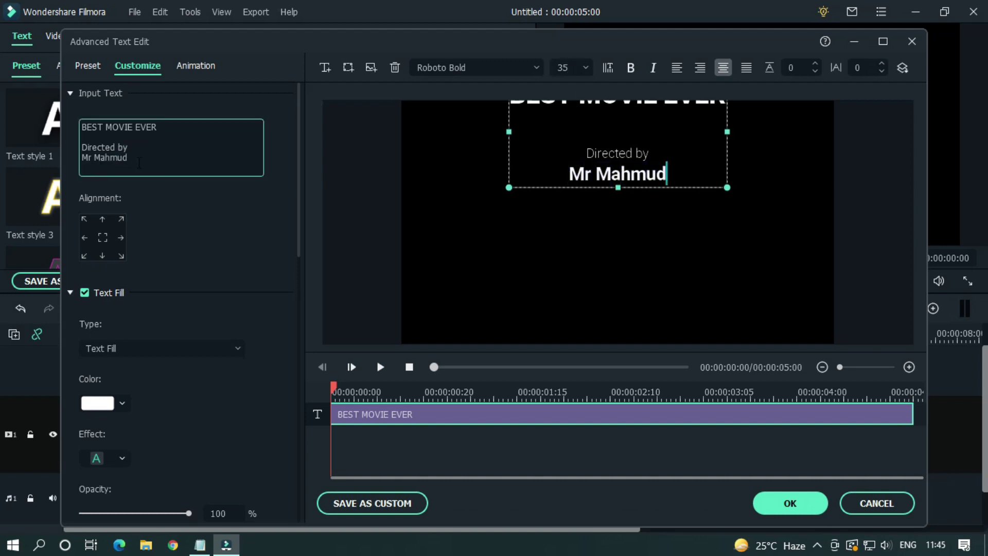
key(Return)
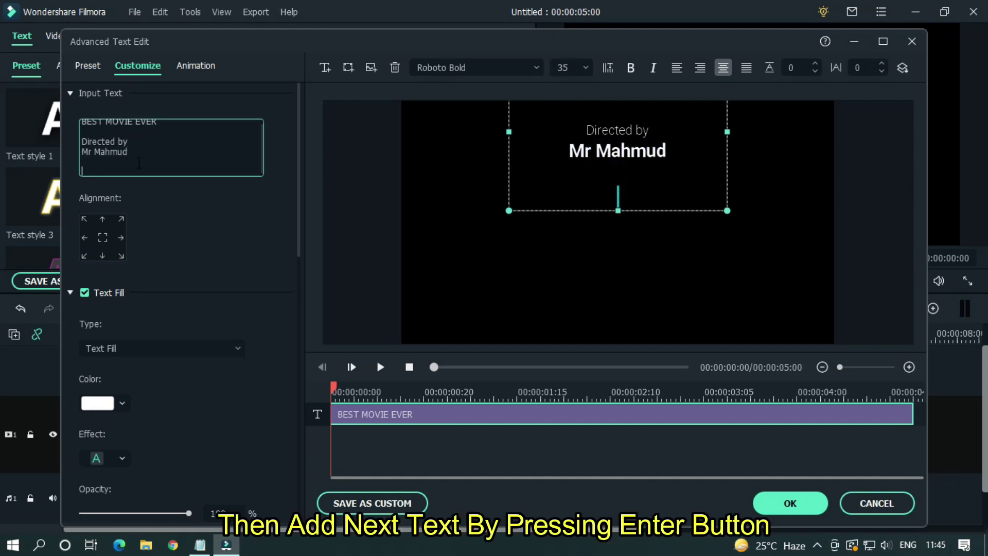
text(Cast)
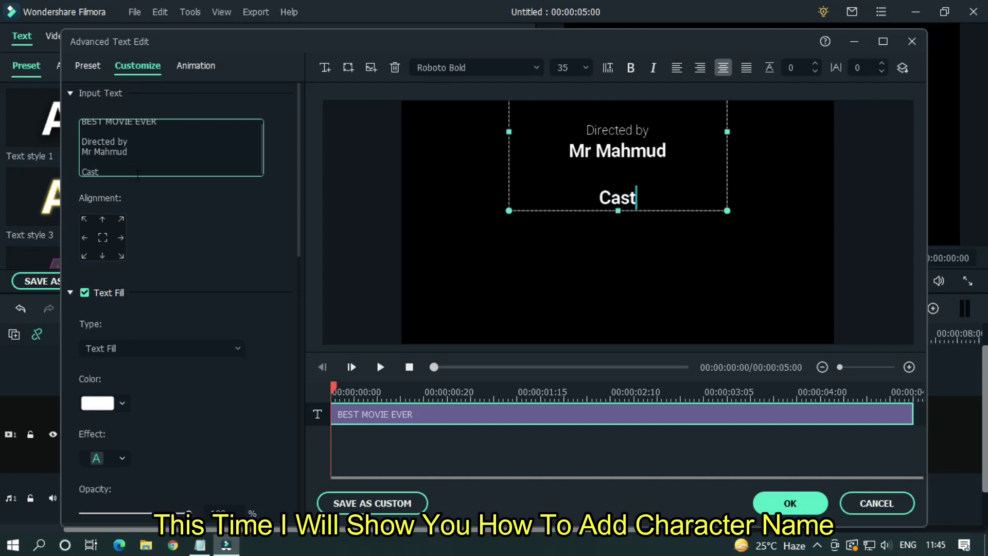
- Style 'Cast' in Roboto Light at size 25 and start a new line after it
double_click(107, 171)
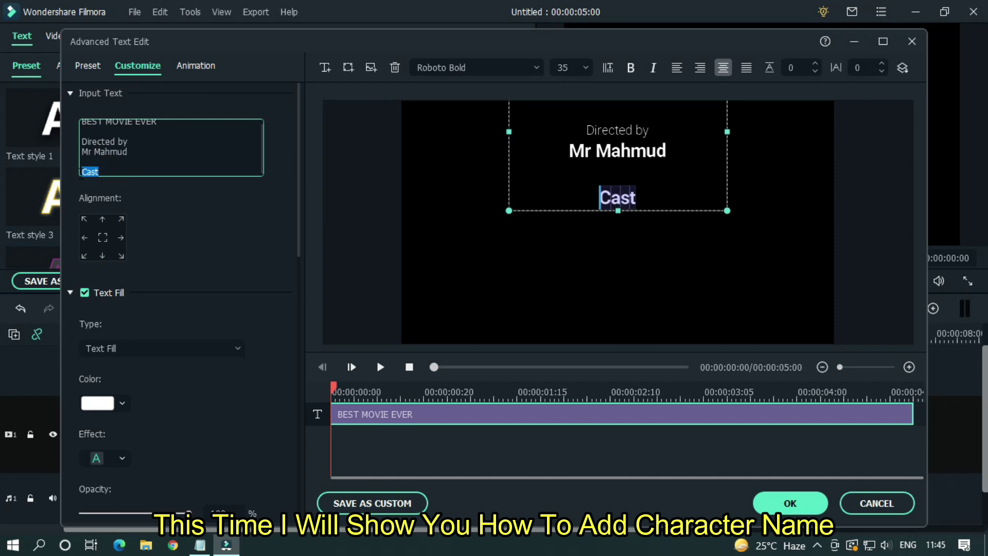
click(478, 68)
double_click(471, 69)
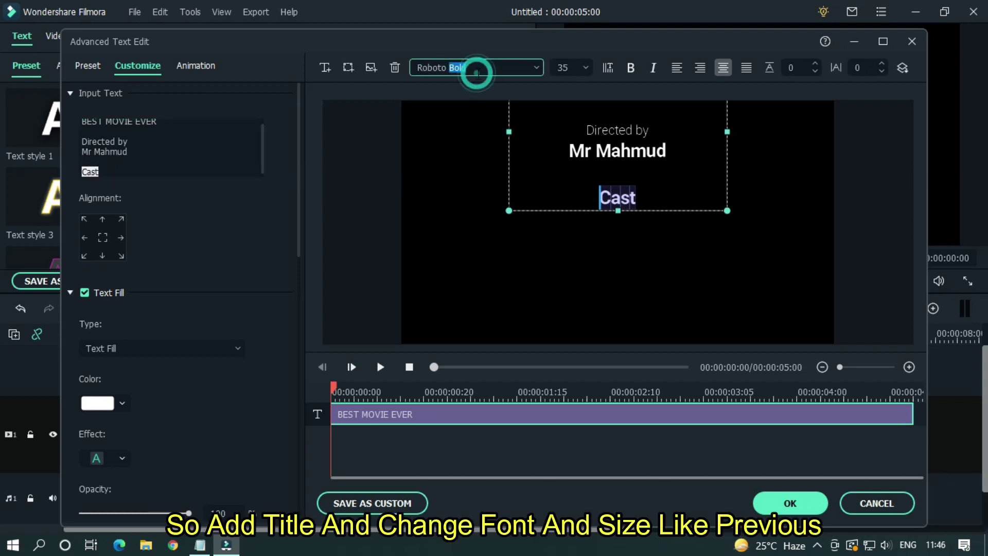
text(l)
key(Return)
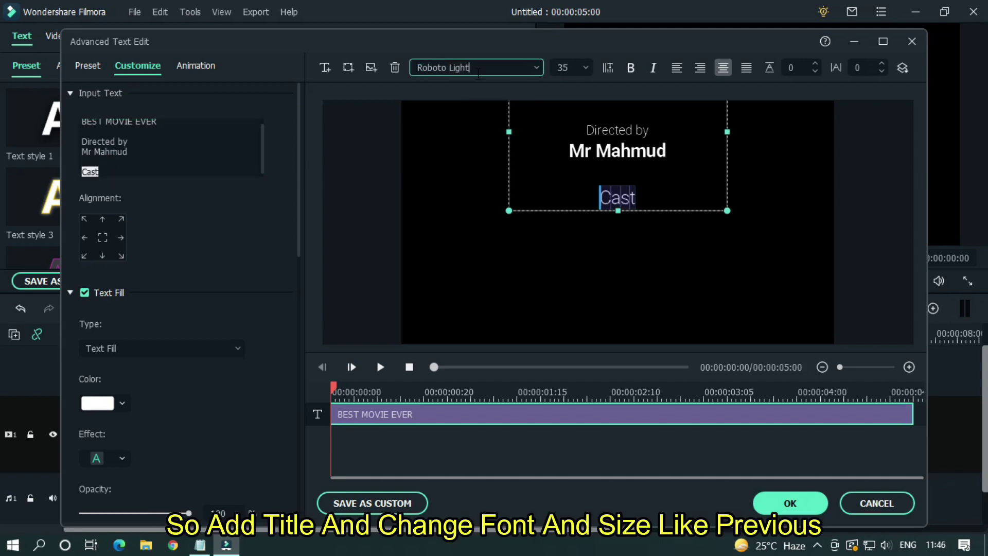
click(575, 68)
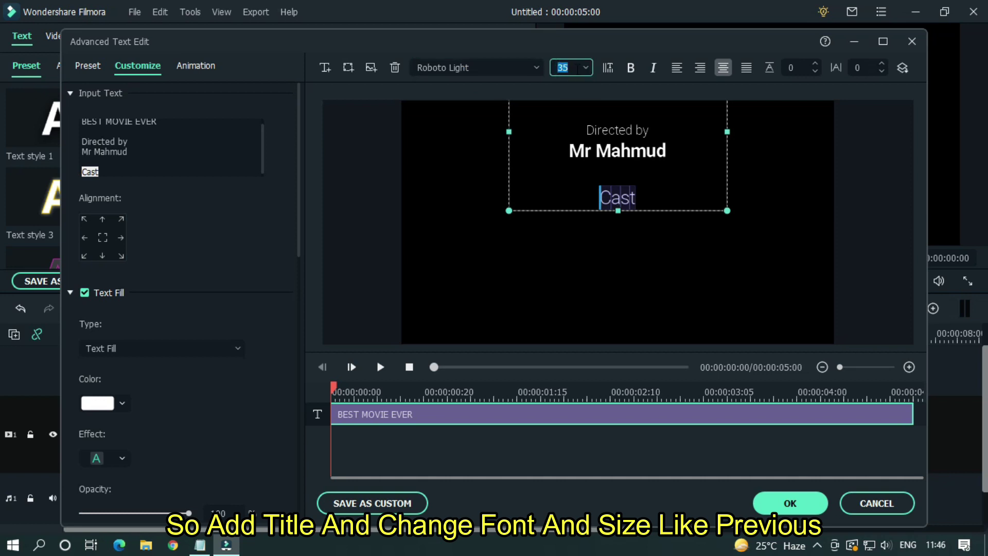
key(Return)
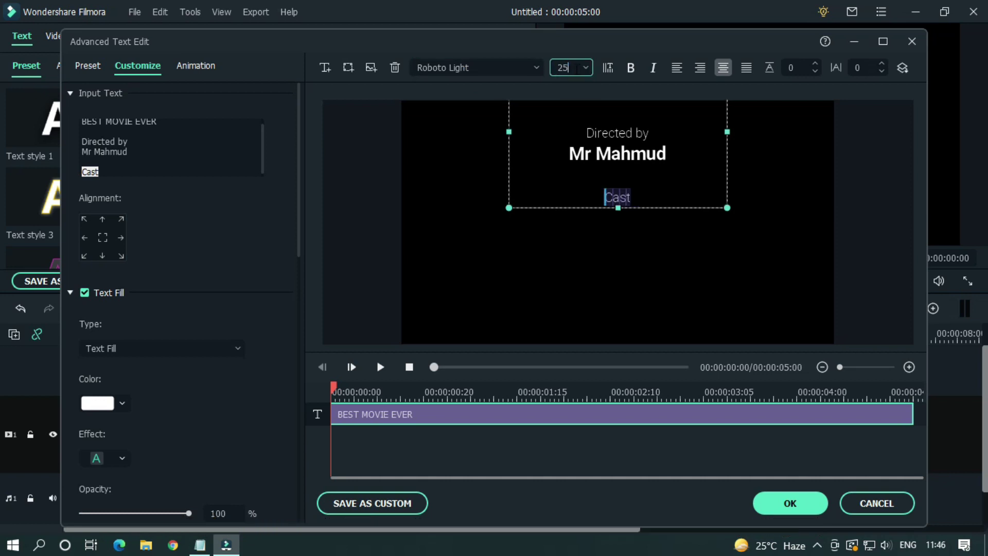
click(134, 172)
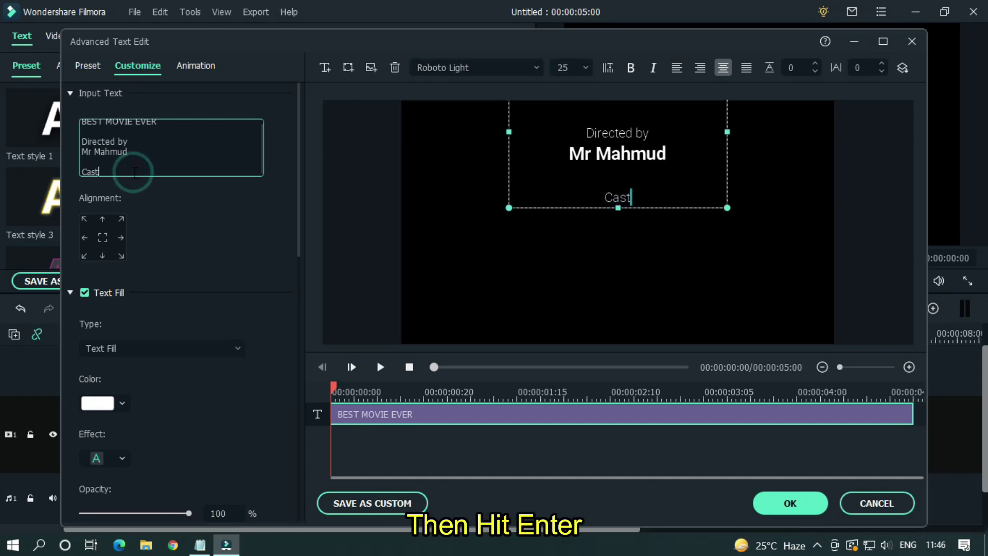
key(Return)
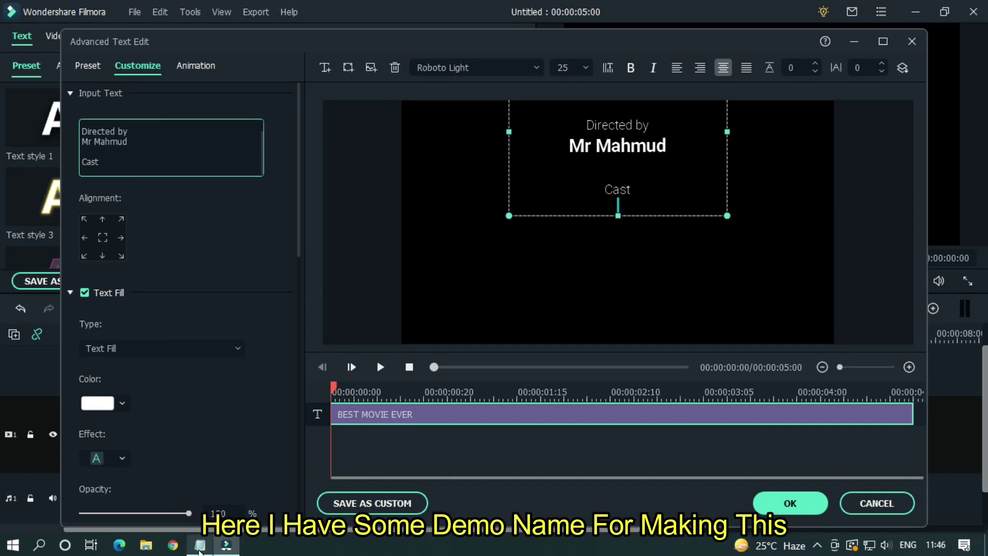
- Copy the first five names from the Notepad list and paste them under Cast
click(200, 545)
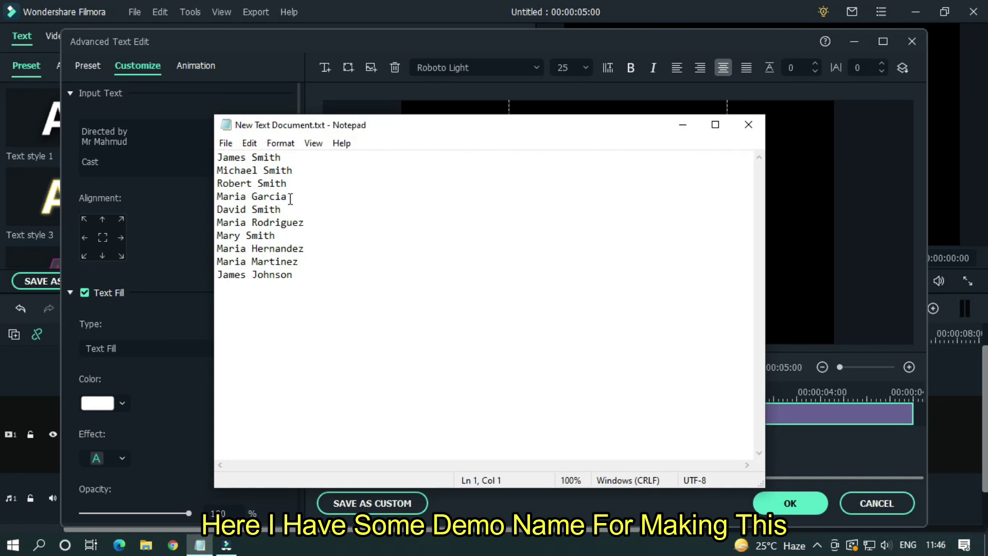
drag(282, 209, 216, 154)
key(ctrl+c)
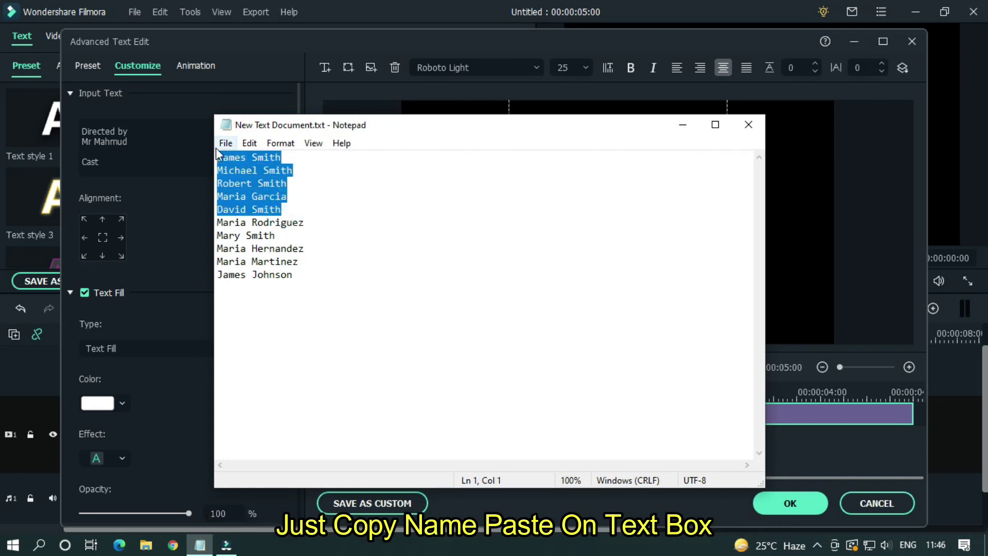
click(108, 169)
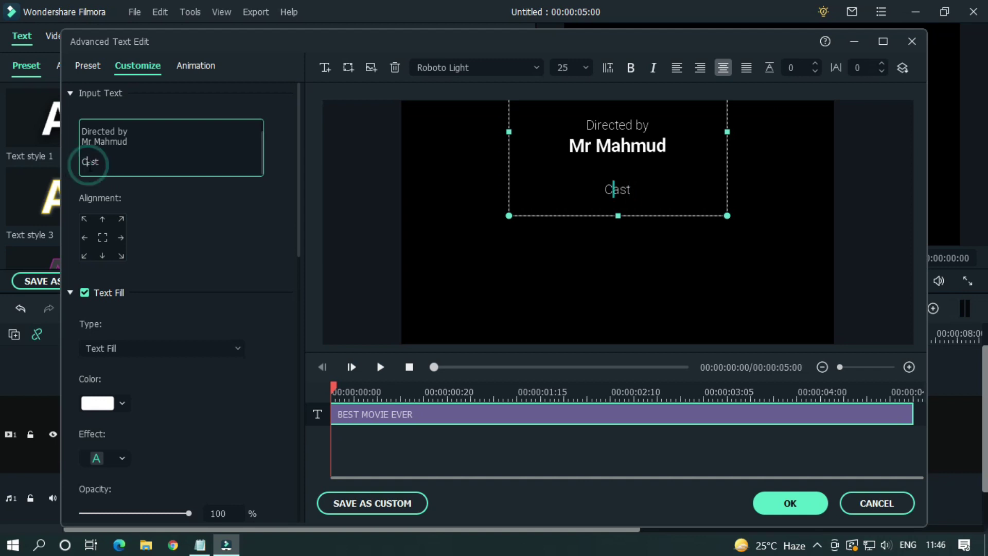
key(Return)
key(ctrl+v)
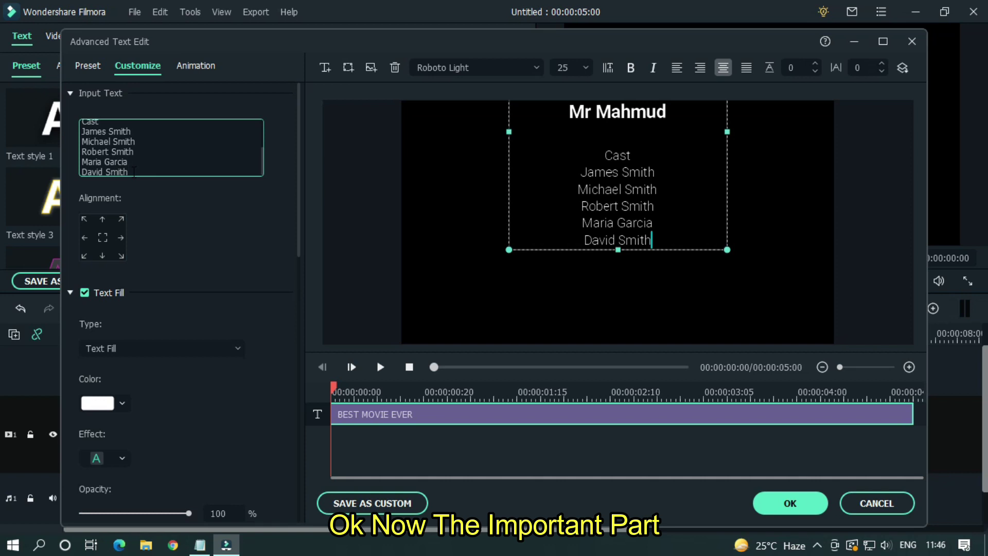
- Paste the sixth Notepad name beside the first cast name to start a second column
scroll(132, 172, up, 3)
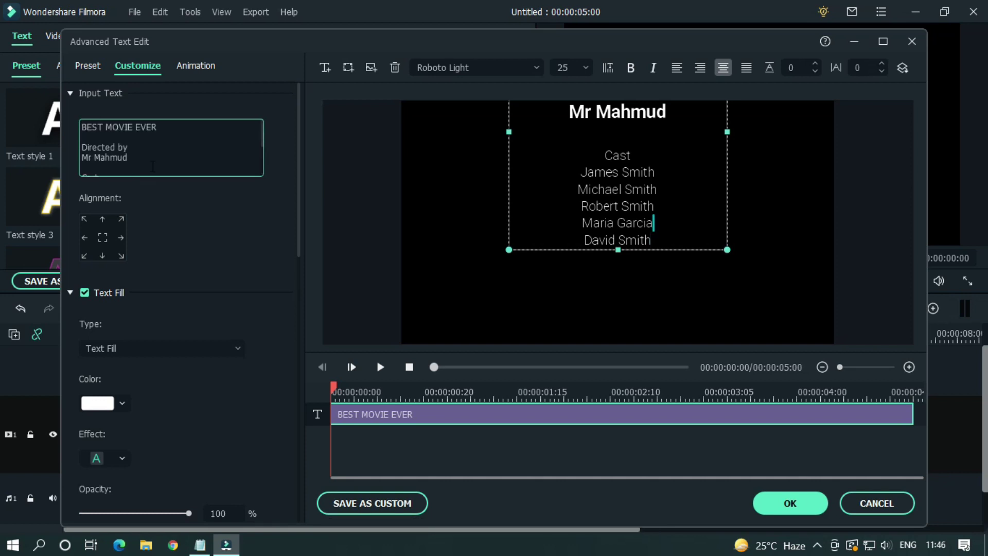
scroll(129, 186, down, 1)
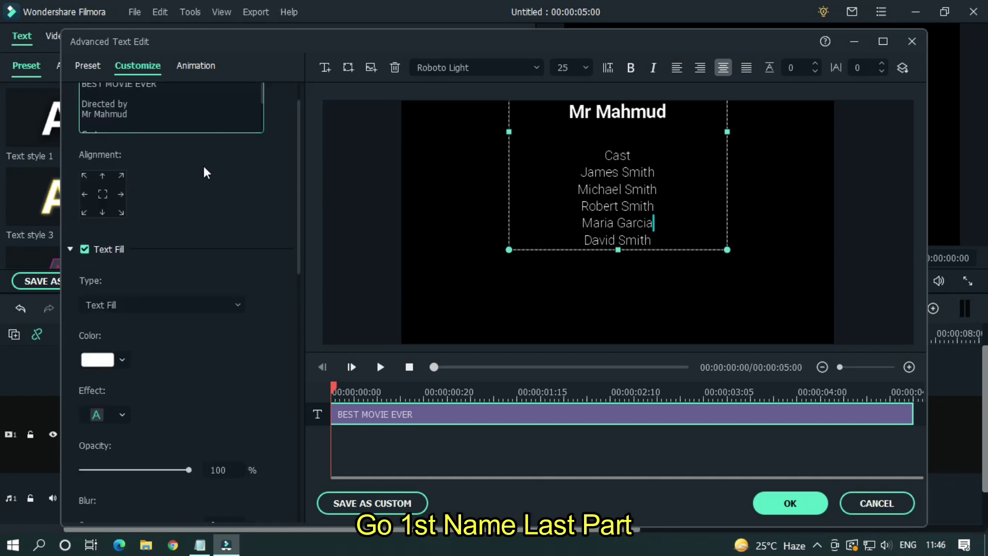
scroll(206, 173, up, 1)
click(136, 165)
scroll(137, 166, down, 1)
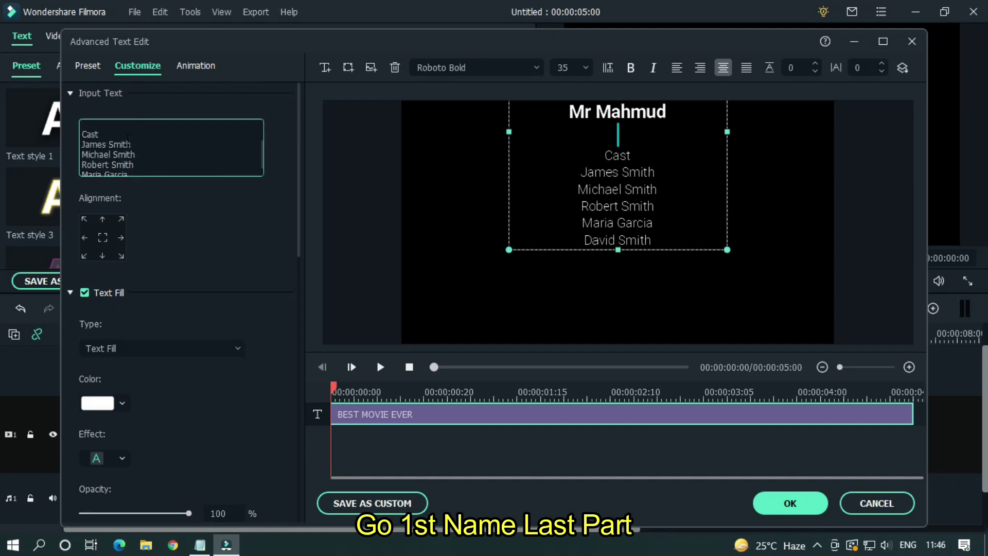
click(138, 144)
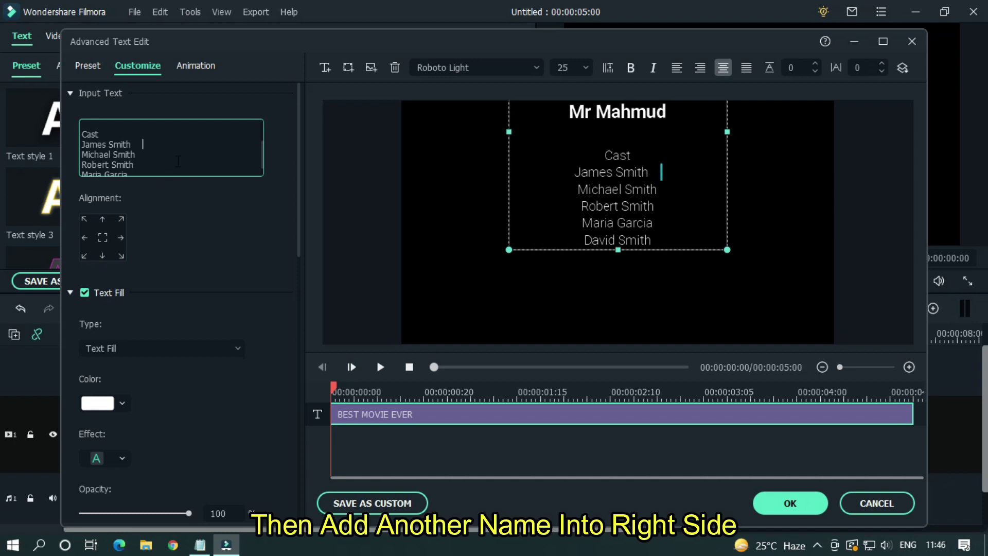
click(201, 545)
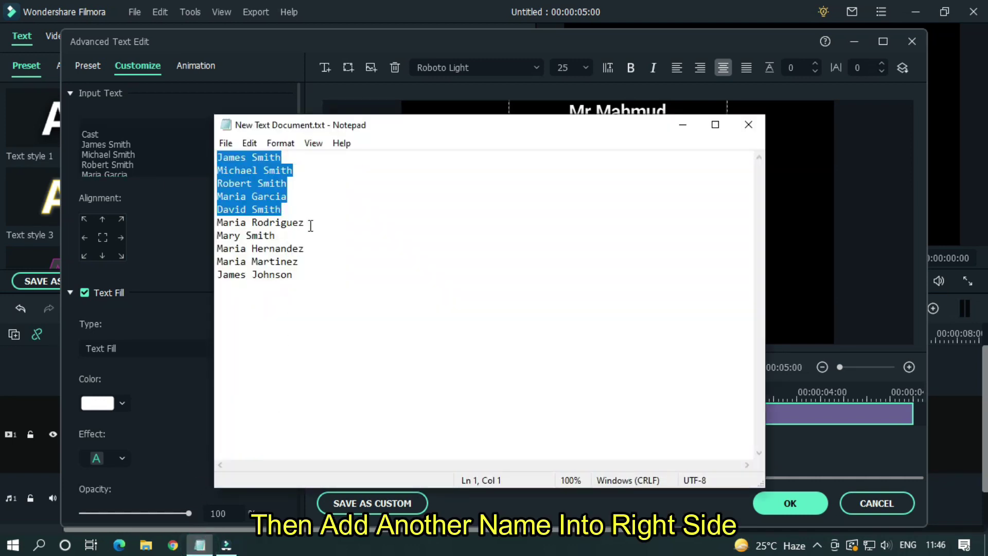
drag(311, 227, 204, 224)
key(ctrl+c)
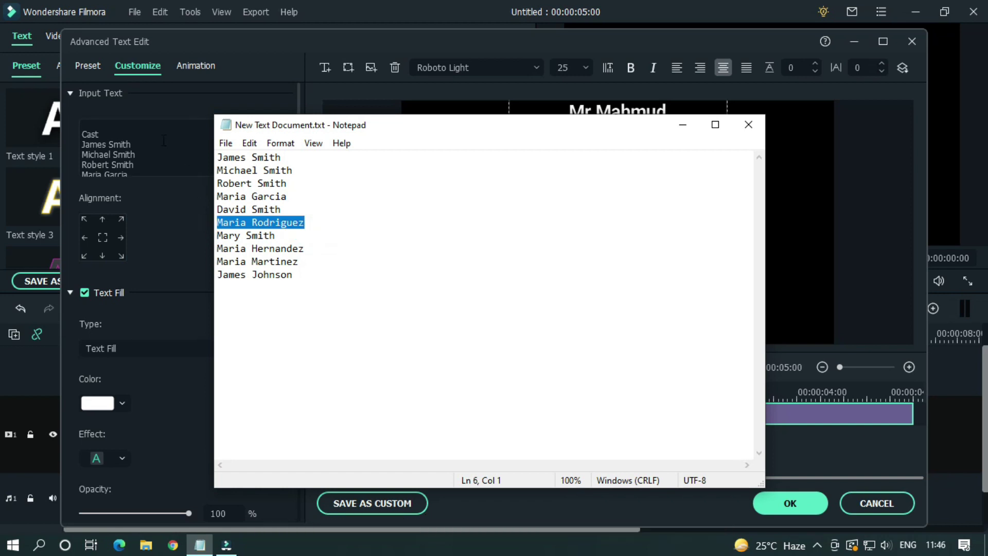
click(162, 139)
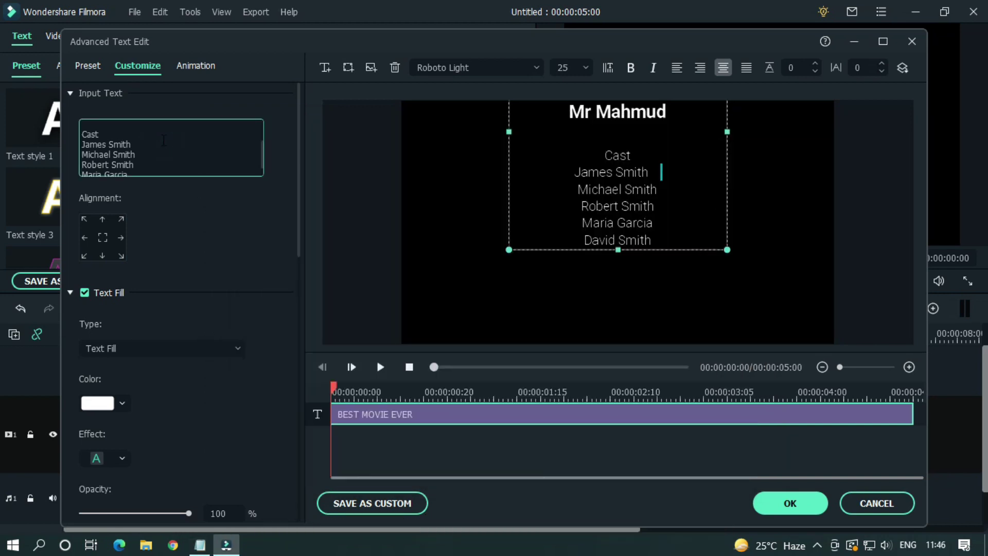
key(ctrl+v)
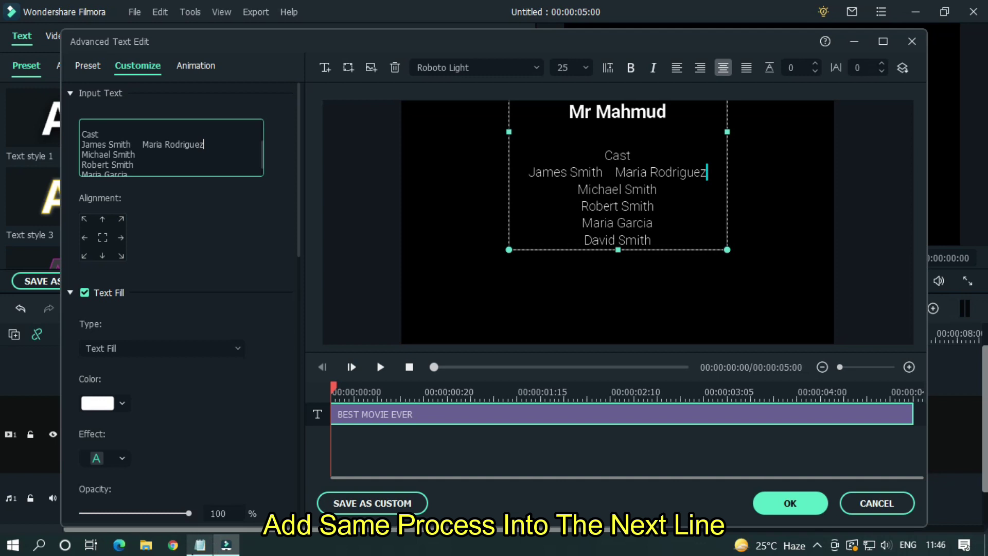
- Pair the second and third cast lines with the next two Notepad names
click(199, 544)
drag(283, 236, 205, 240)
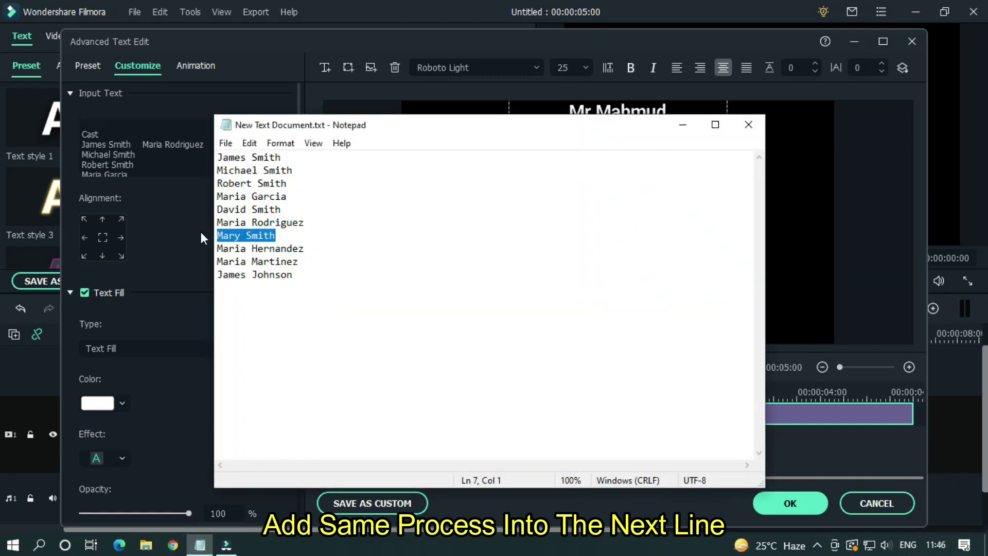
click(147, 154)
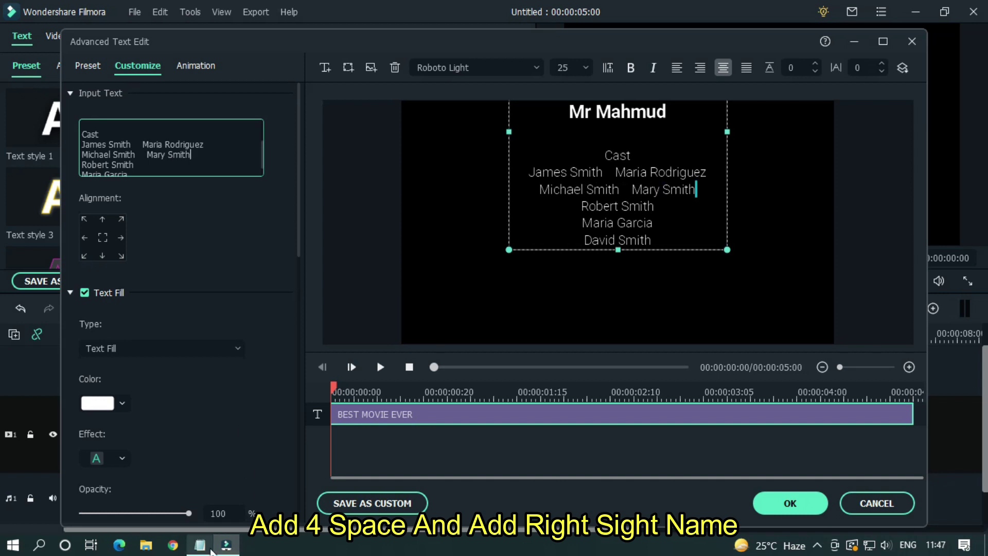
click(201, 546)
drag(307, 250, 210, 248)
key(ctrl+c)
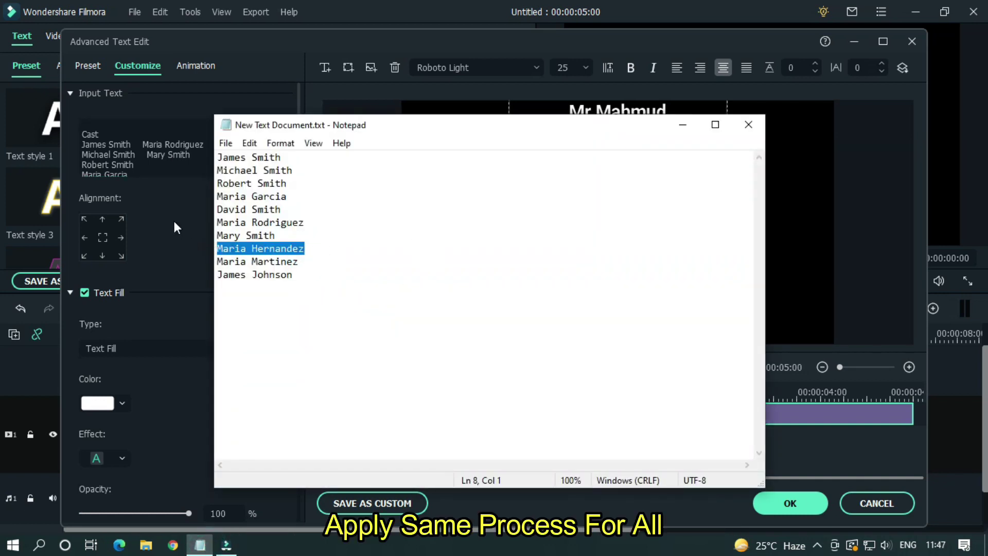
click(155, 166)
key(ctrl+v)
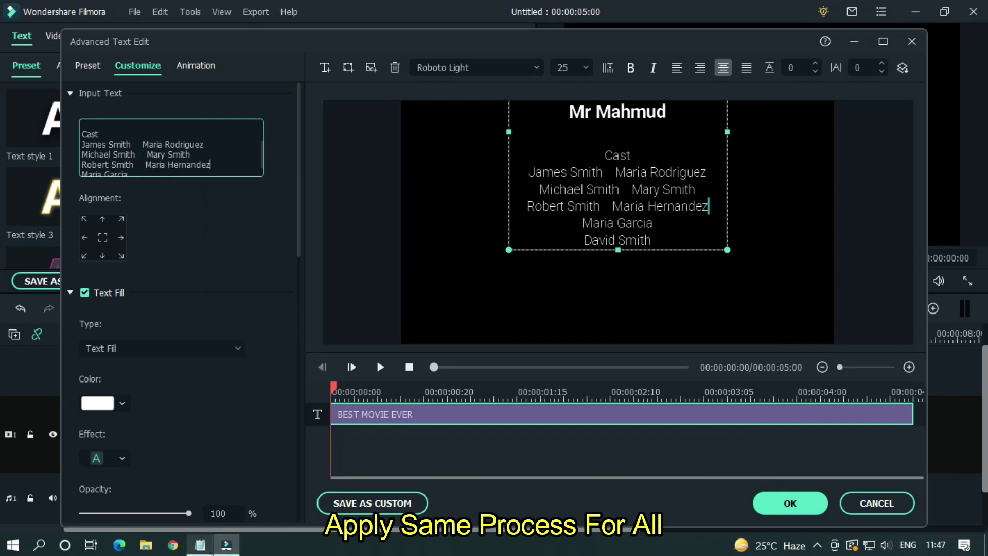
- Pair the fourth and fifth cast lines with the last two Notepad names
click(201, 545)
drag(304, 257, 214, 257)
key(ctrl+c)
click(154, 173)
key(ctrl+v)
click(200, 546)
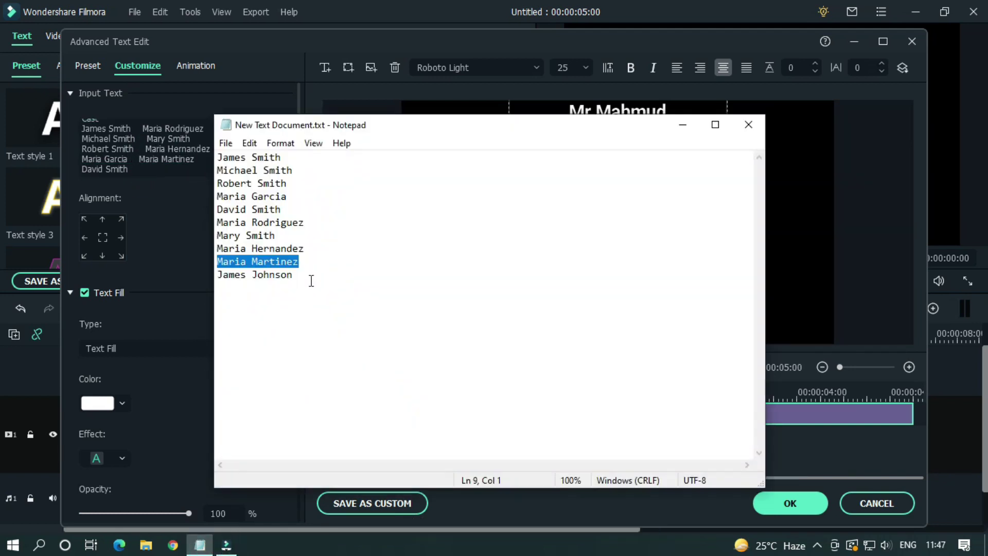
drag(293, 274, 214, 273)
key(ctrl+c)
click(154, 174)
key(ctrl+v)
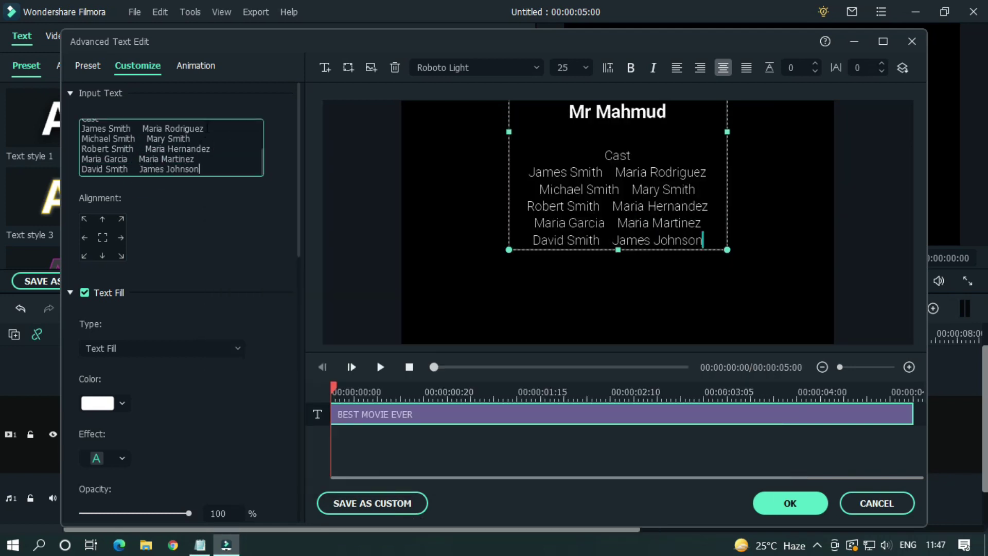
- Set the first name in the right-hand cast column to Roboto Bold
drag(170, 128, 204, 129)
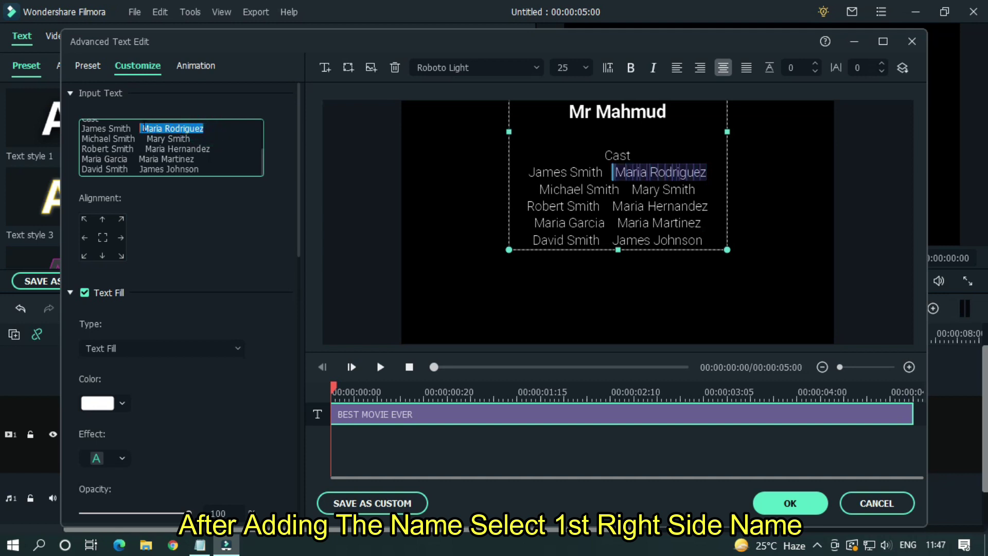
double_click(487, 68)
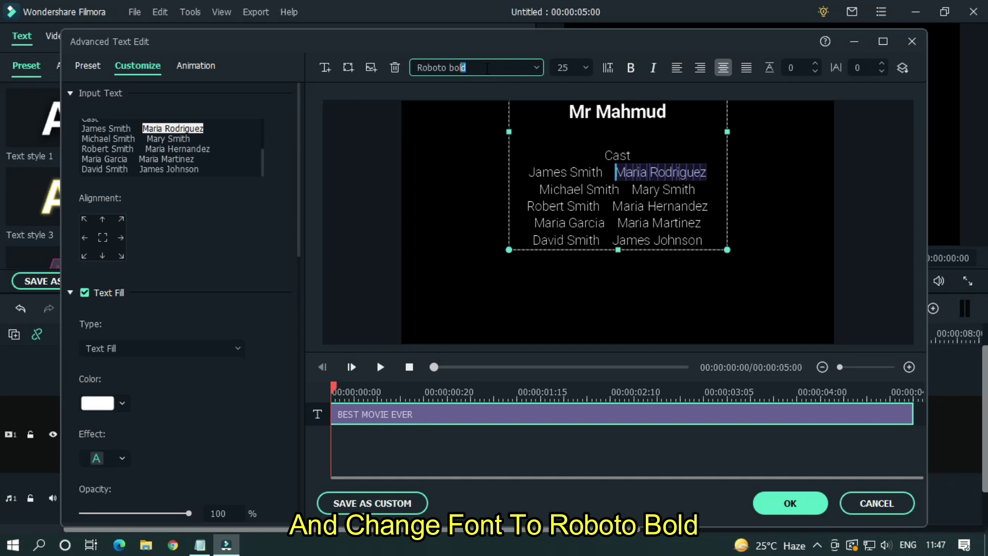
text(bol)
key(Return)
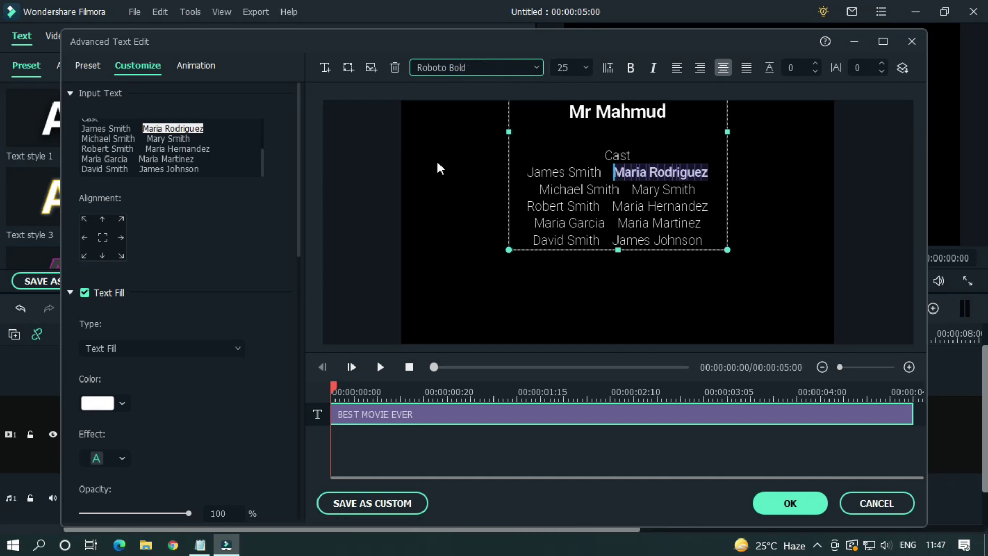
drag(192, 139, 177, 139)
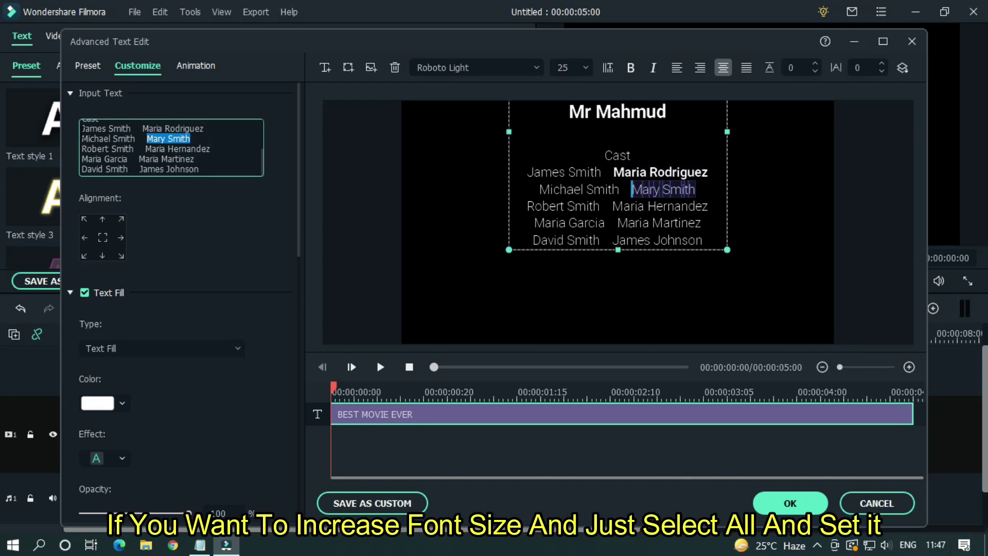
drag(81, 128, 192, 179)
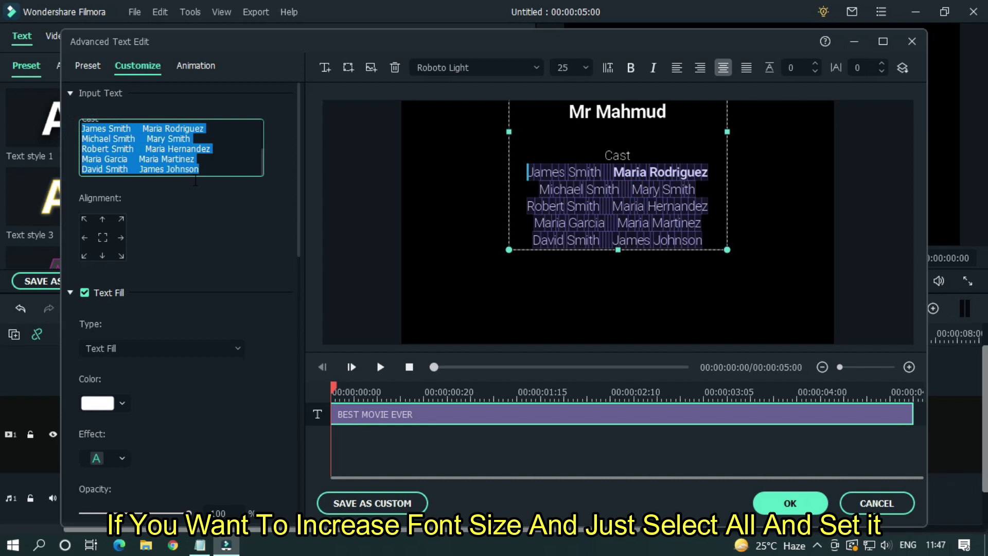
- Enlarge all the cast name lines to size 35
click(569, 68)
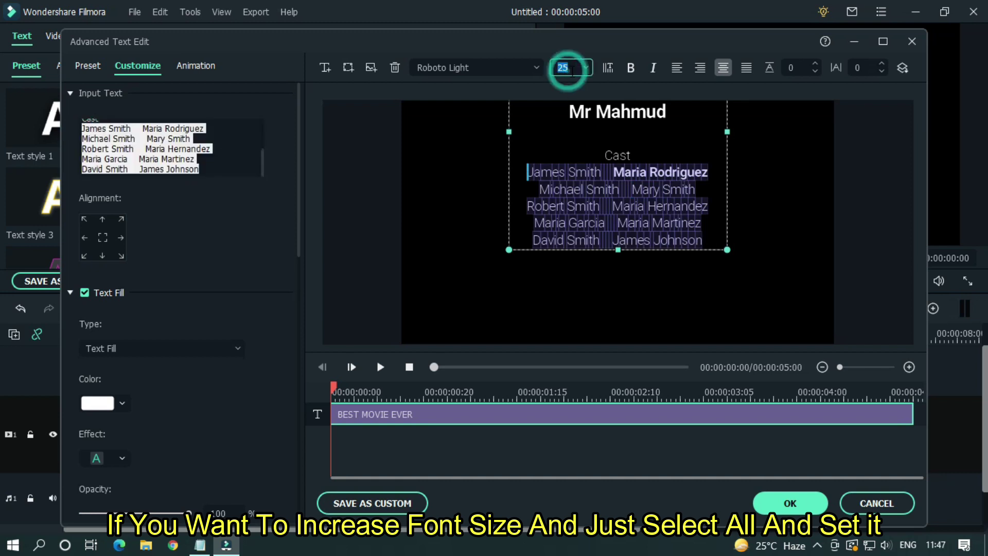
text(35)
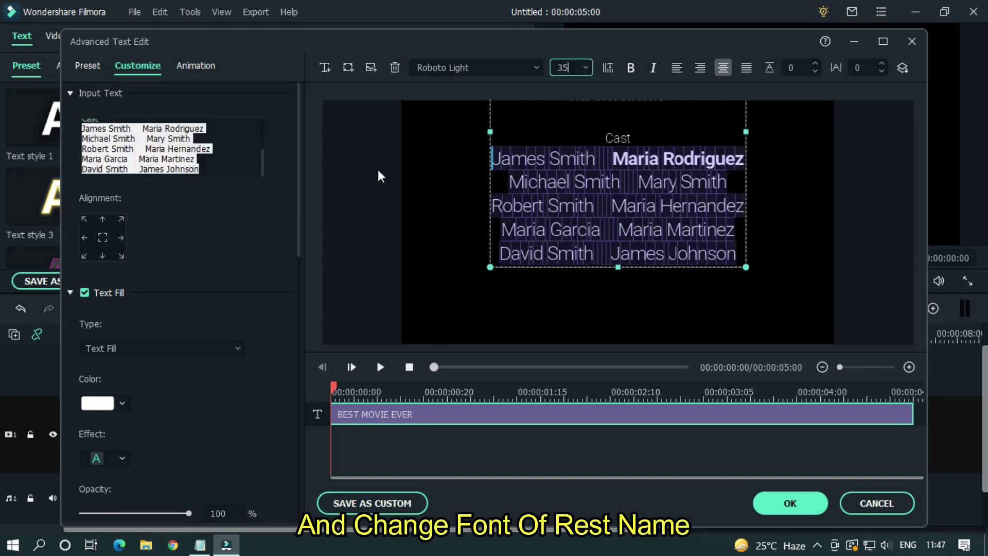
click(194, 128)
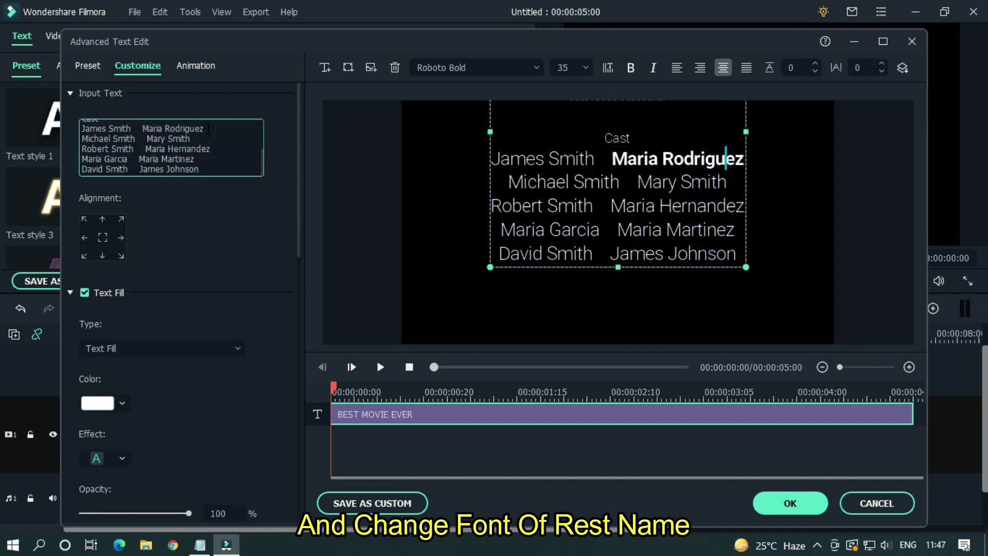
- Set the remaining four right-column cast names in Roboto Bold
drag(190, 139, 147, 139)
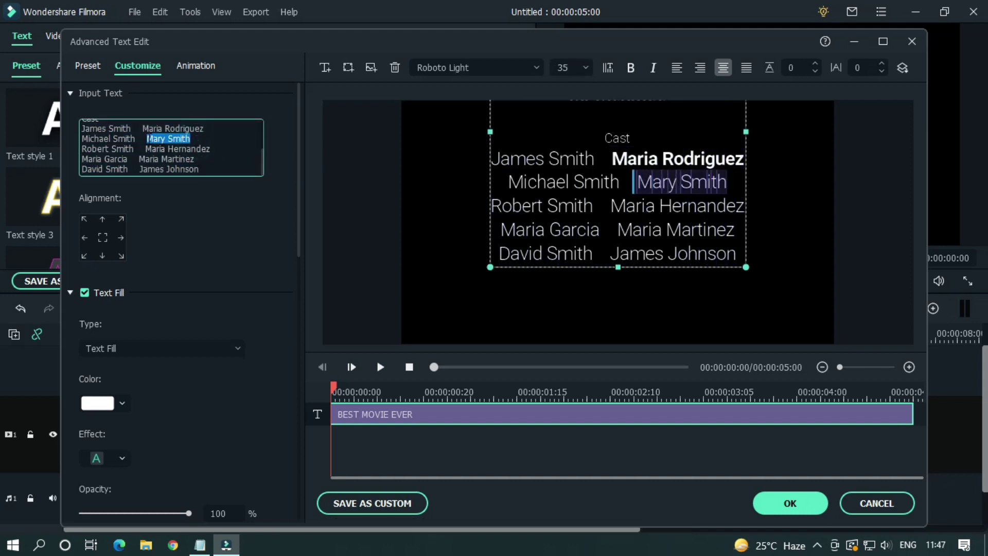
double_click(476, 68)
text(Bold)
drag(210, 149, 139, 159)
double_click(476, 68)
text(Bold)
double_click(496, 67)
text(Bold)
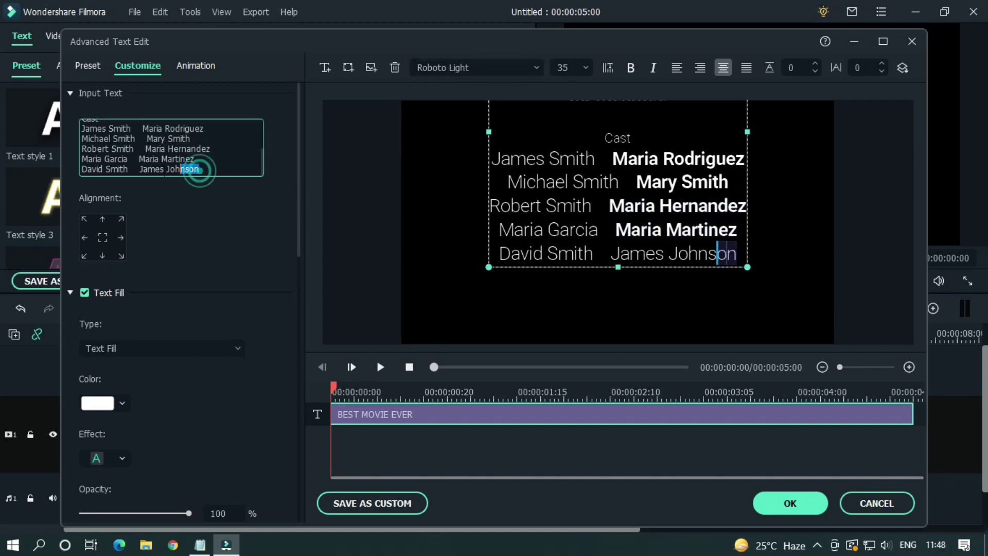
drag(199, 169, 140, 170)
double_click(505, 64)
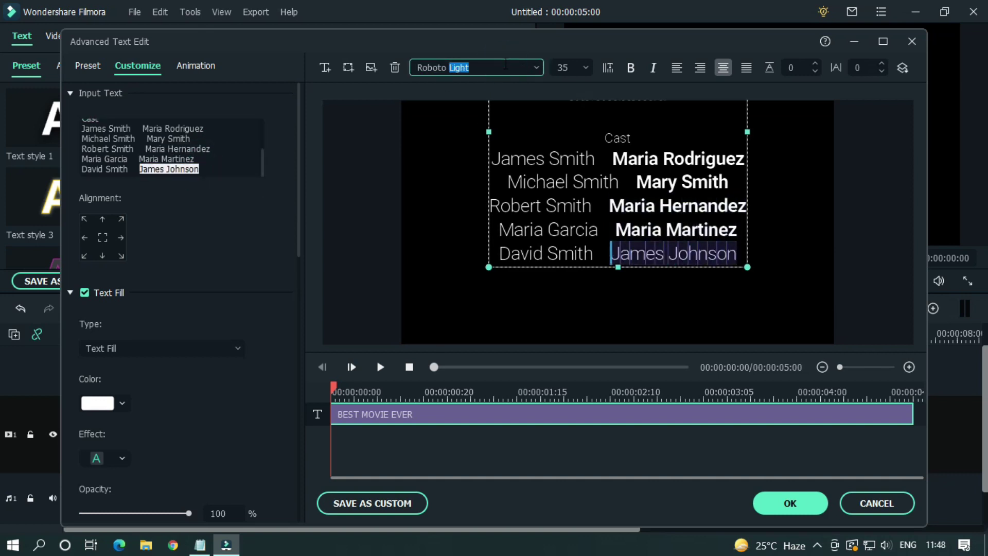
key(Return)
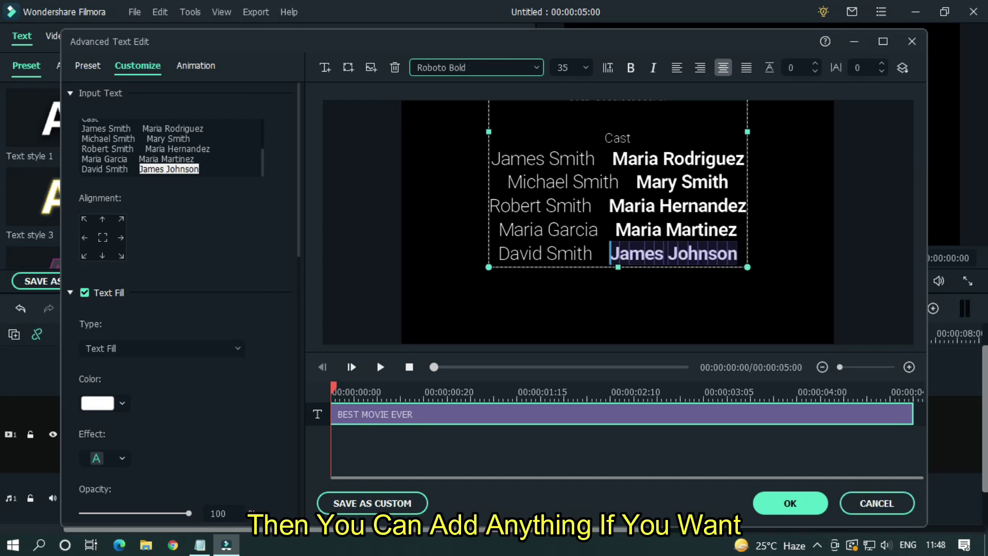
click(631, 229)
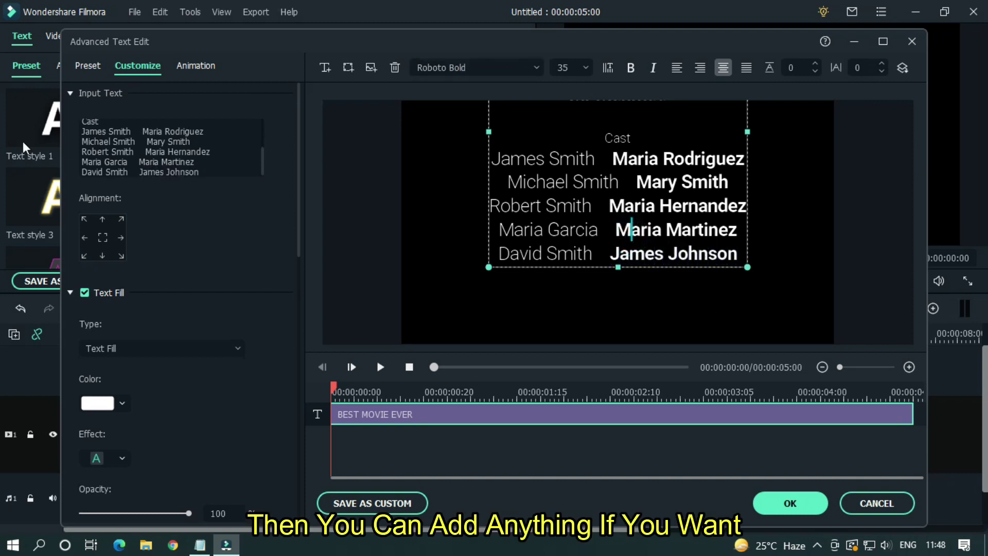
scroll(245, 166, down, 3)
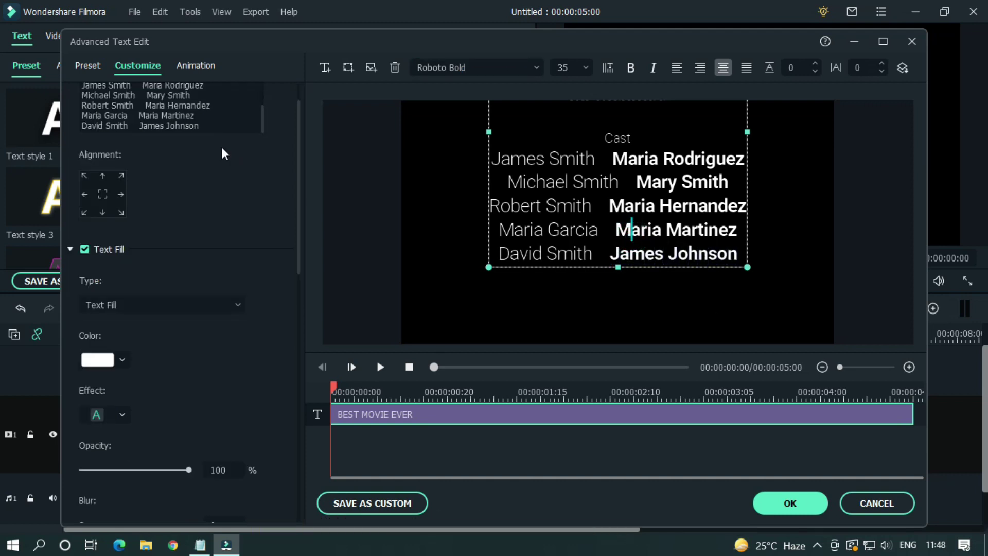
- Add a 'Special Thanks' heading below the cast list in Light font, size 25
click(216, 128)
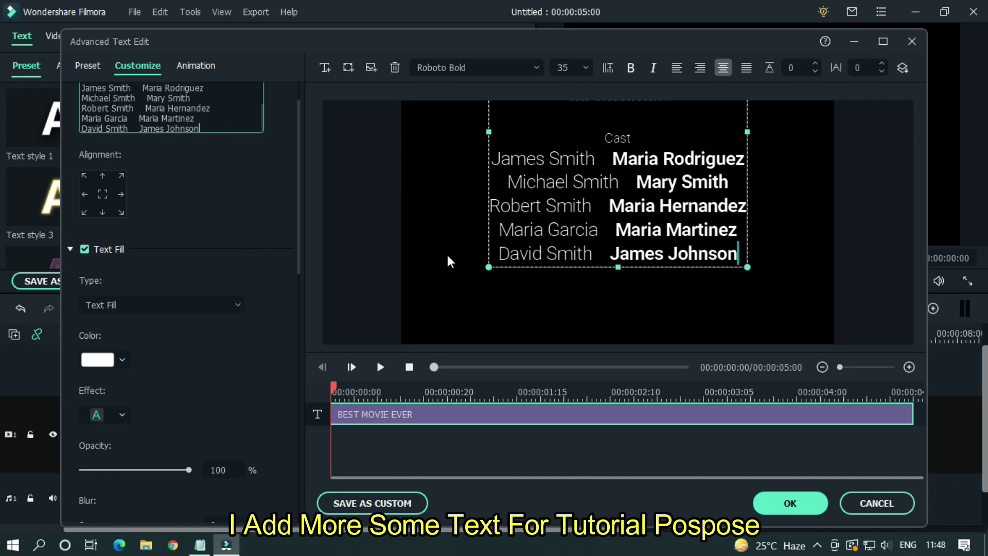
scroll(243, 118, up, 3)
key(Return)
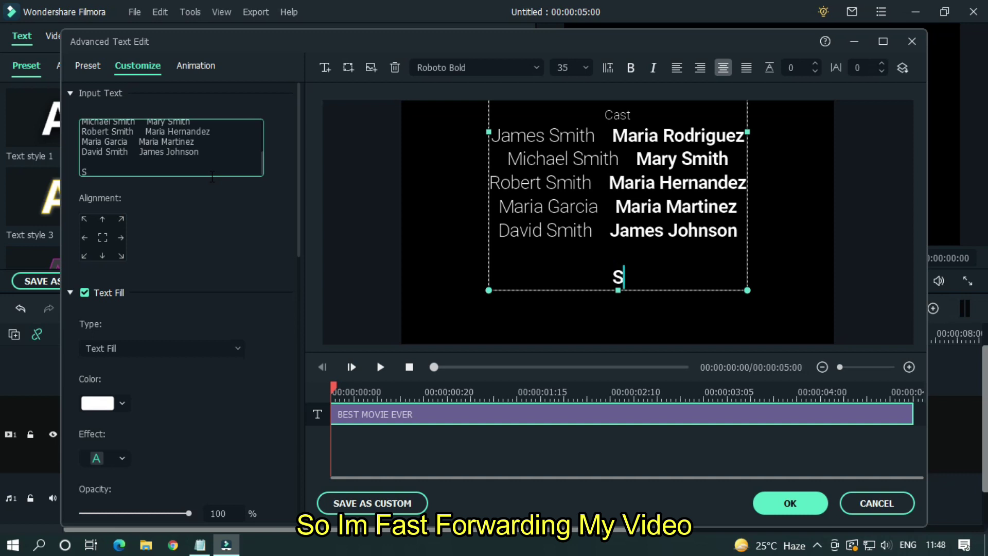
text(Special Thanks)
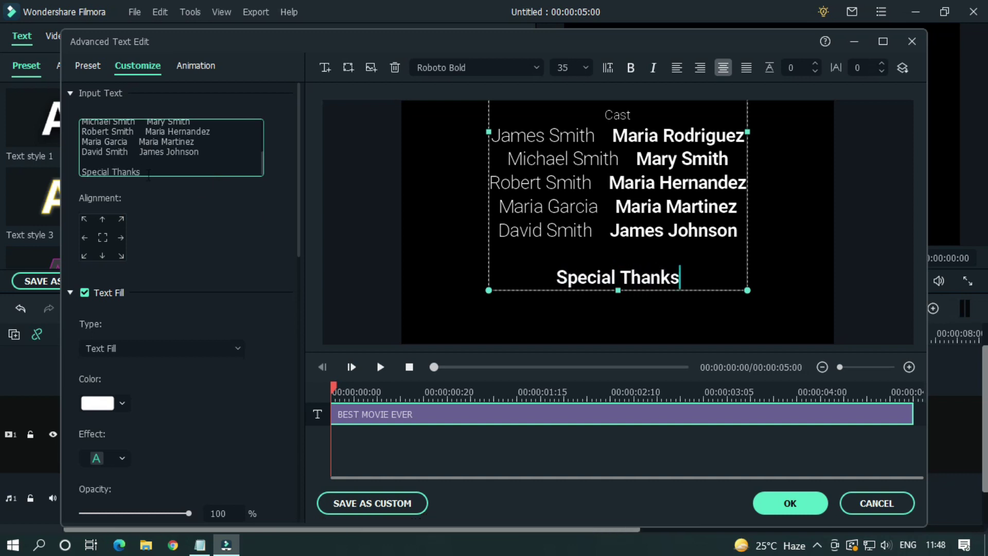
key(shift+Home)
double_click(454, 68)
text(Light)
double_click(562, 67)
text(25)
- Paste the thanks names from Notepad under the heading and set them to size 35
click(200, 545)
drag(354, 228, 221, 196)
key(ctrl+c)
key(alt+Tab)
key(ctrl+v)
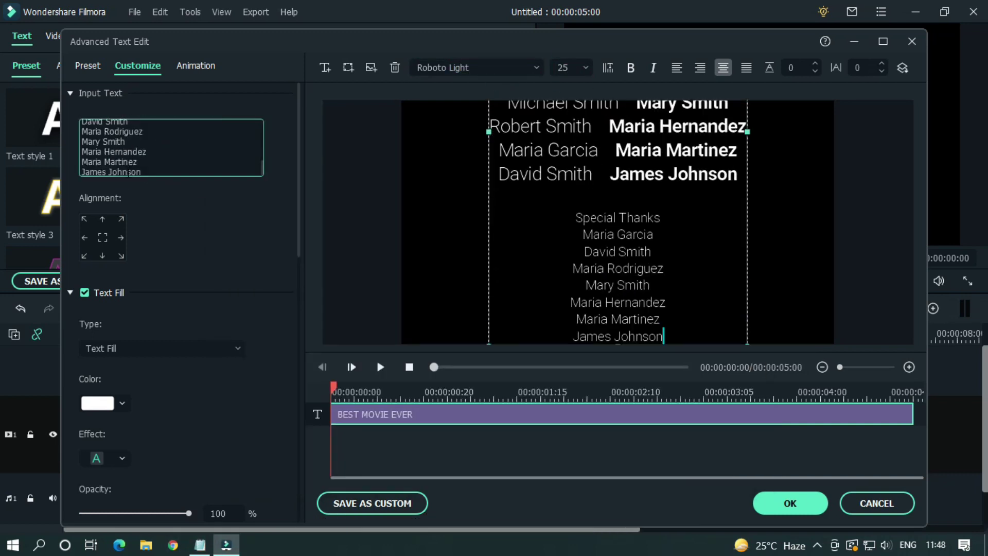
key(shift+Home)
key(shift+Up)
key(shift+Up)
key(shift+Up)
key(shift+Up)
key(shift+Up)
key(shift+Up)
double_click(562, 67)
text(35)
- Add a 'Sponsored by' line at the end in a Light font
click(141, 167)
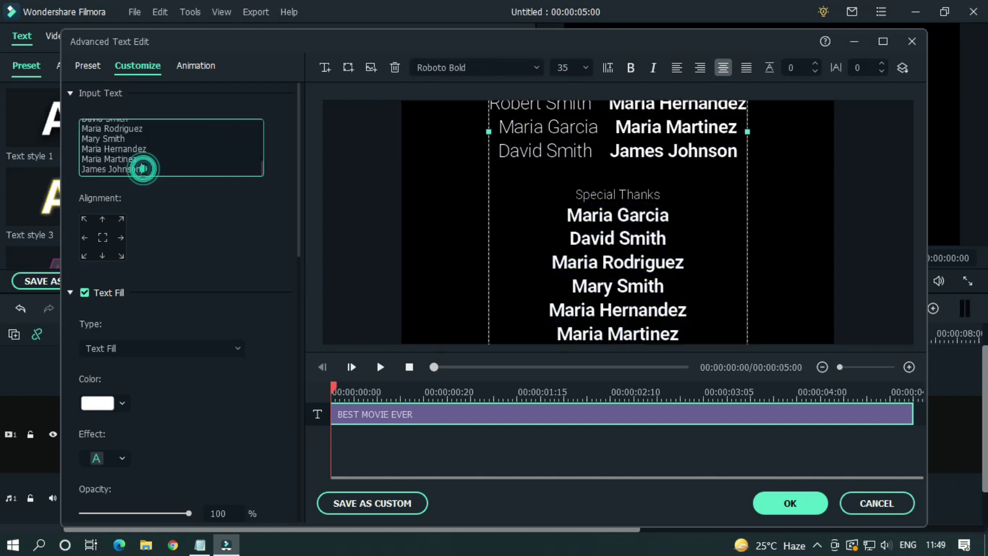
scroll(141, 168, down, 1)
key(Return)
key(Return)
text(Sponsored by)
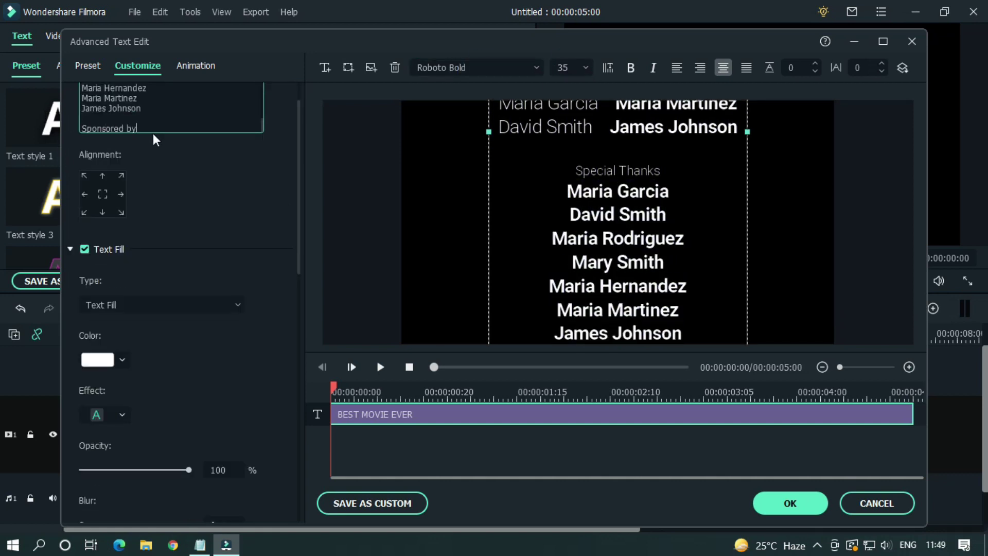
key(shift+Home)
double_click(479, 68)
text(log)
key(Return)
- Add the sponsor's name on its own line at size 35
key(End)
key(Return)
text(Mr Mahmud)
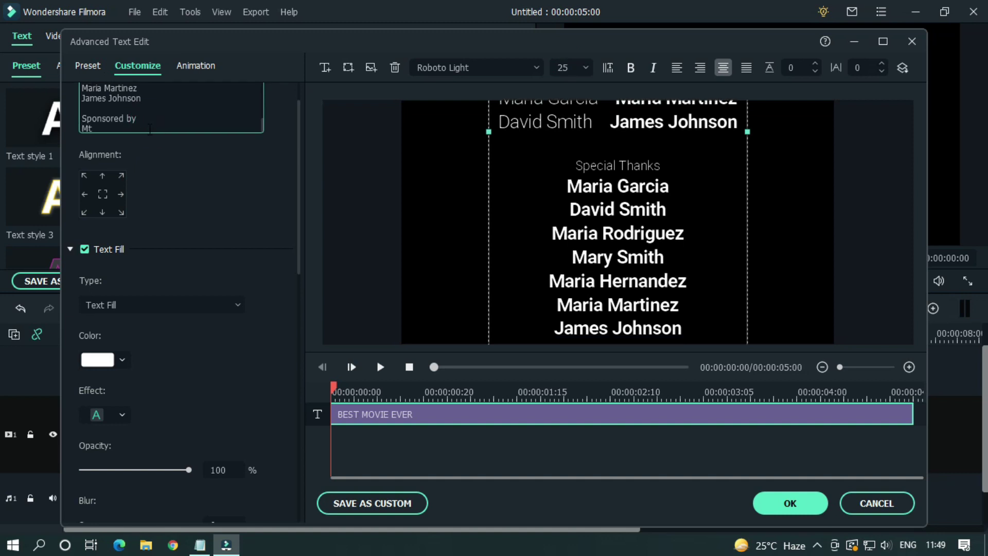
key(shift+Home)
double_click(562, 67)
text(35)
- Add 'The End' as the closing line at size 50
click(137, 125)
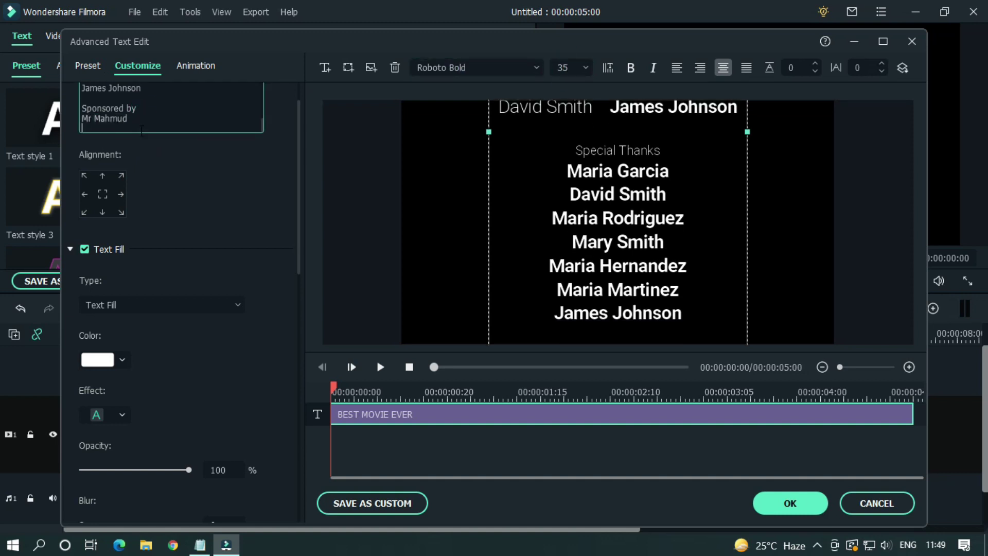
key(Return)
key(Return)
key(Return)
key(Return)
text(The)
double_click(569, 68)
text(50)
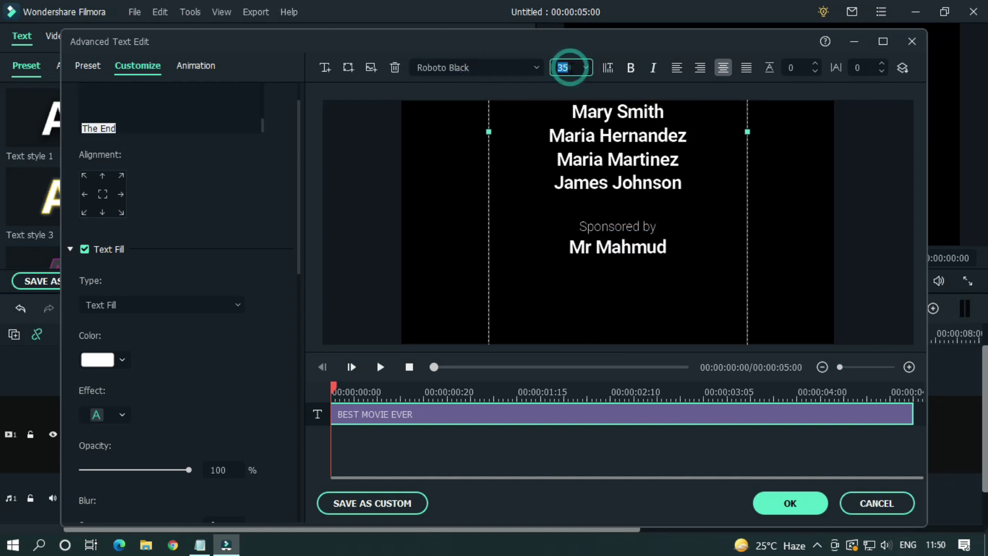
key(Return)
scroll(212, 146, up, 3)
scroll(212, 145, up, 8)
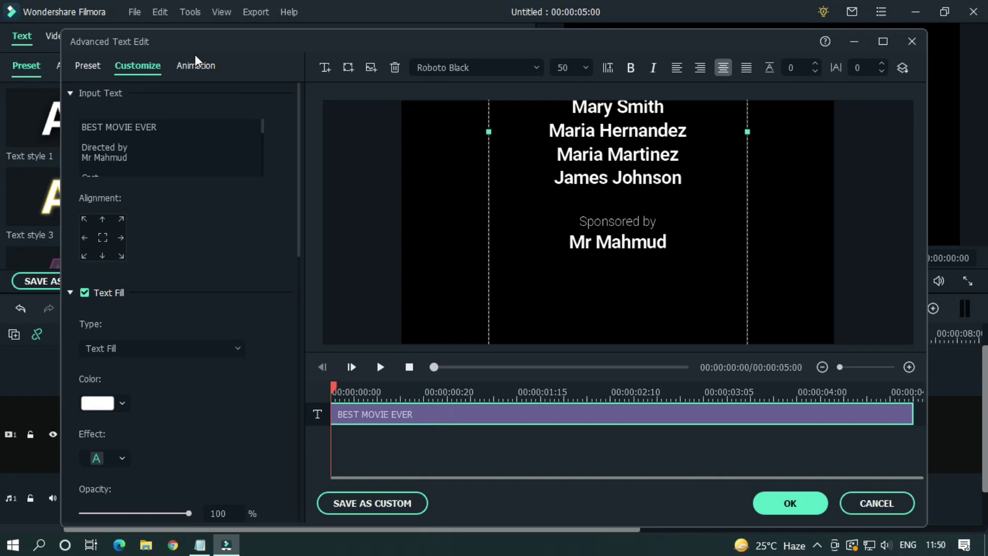
- Apply the Up Roll animation and trim the clip end so The End fully exits
click(196, 69)
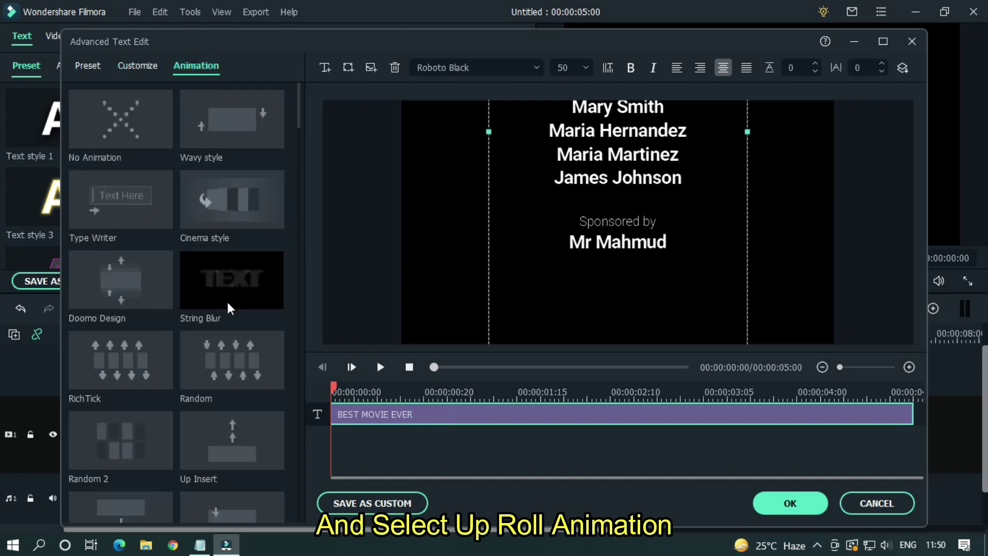
scroll(170, 314, down, 5)
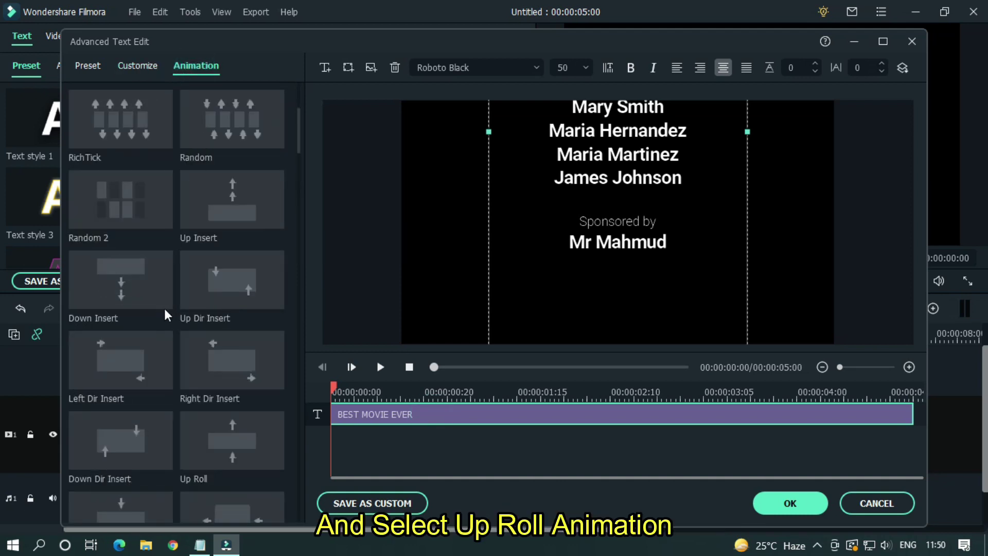
click(237, 456)
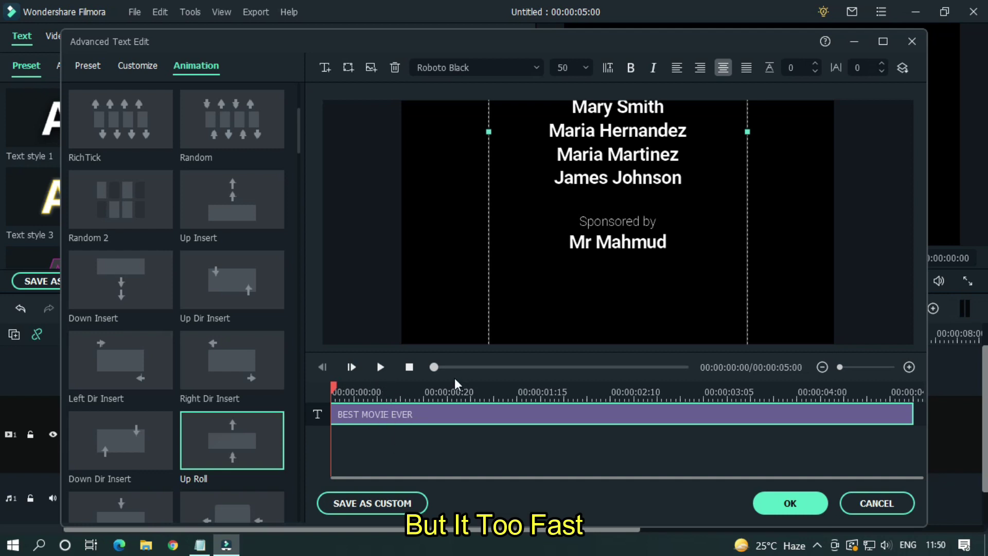
click(258, 442)
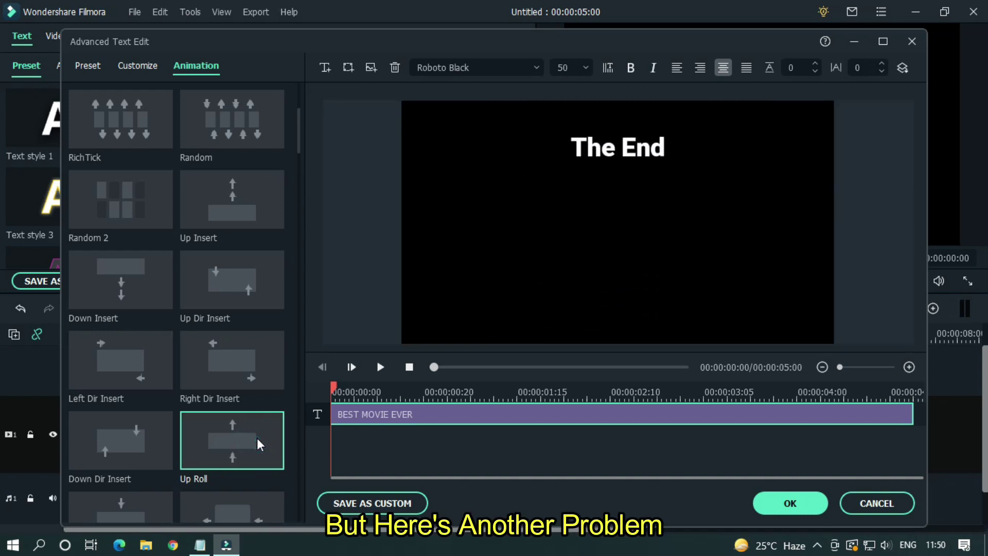
drag(892, 393, 925, 397)
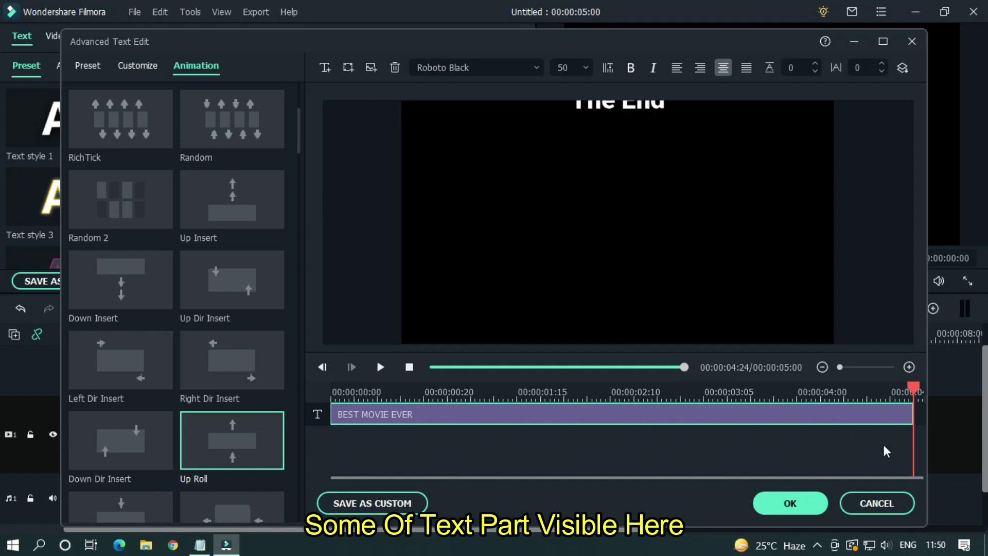
drag(912, 414, 903, 418)
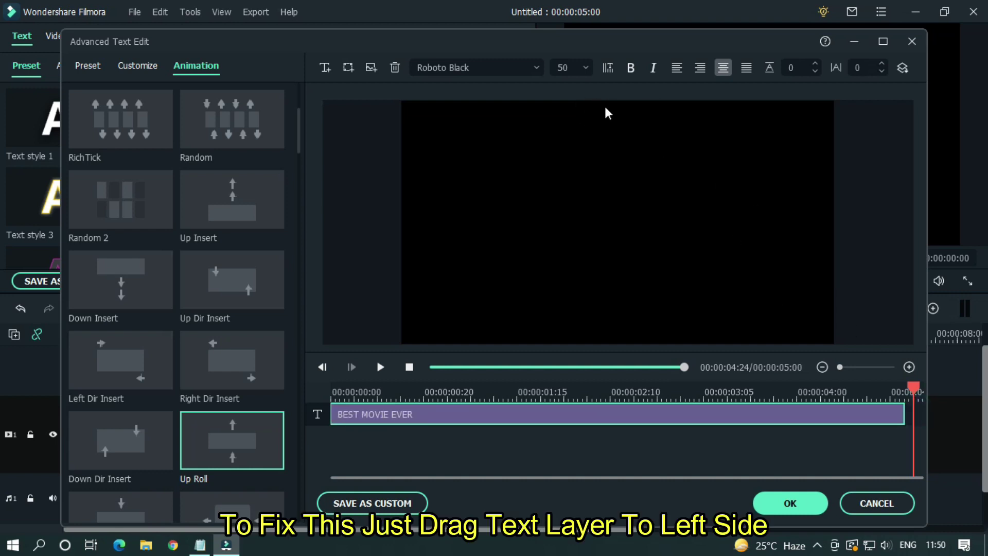
- Stretch the credits title clip on the timeline to about 00:00:26:00
click(791, 503)
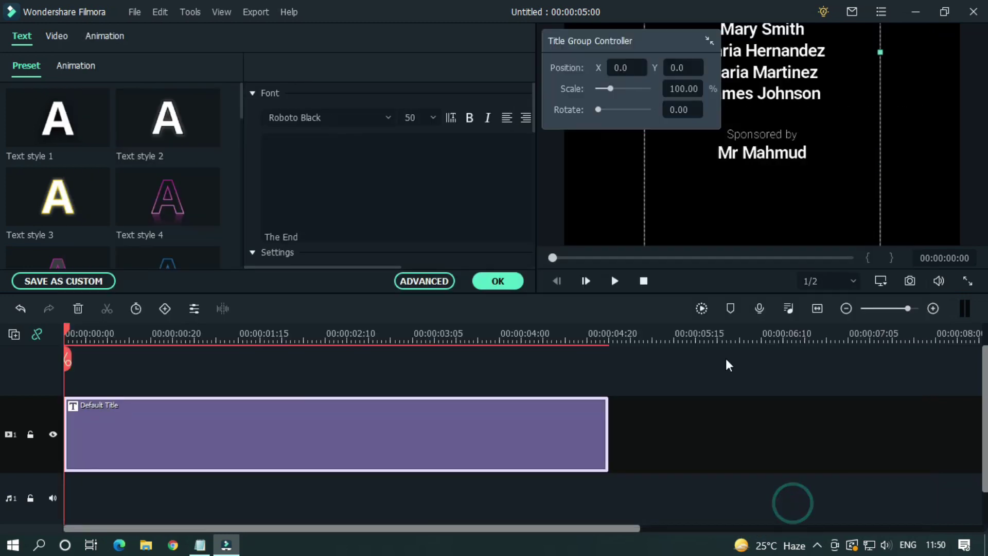
scroll(688, 337, down, 3)
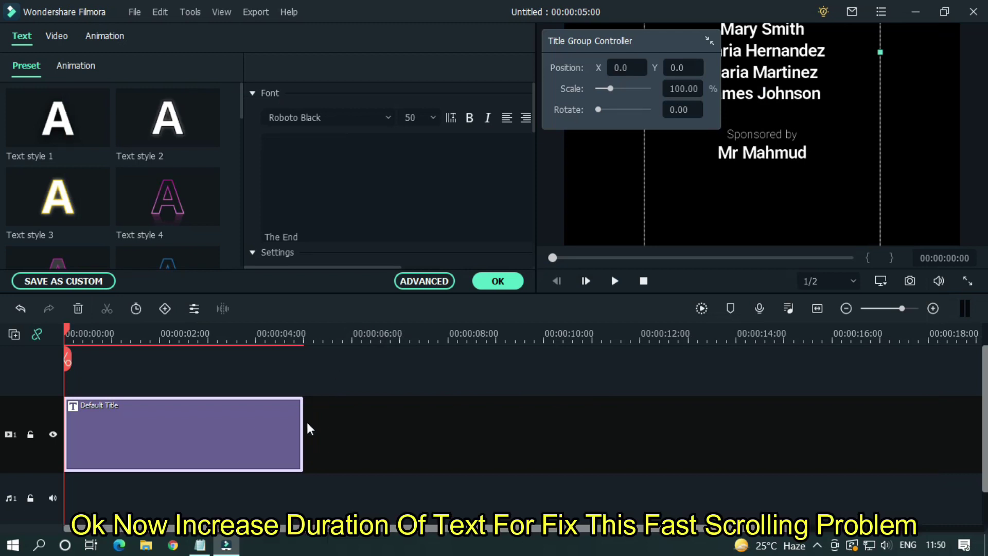
drag(304, 424, 816, 422)
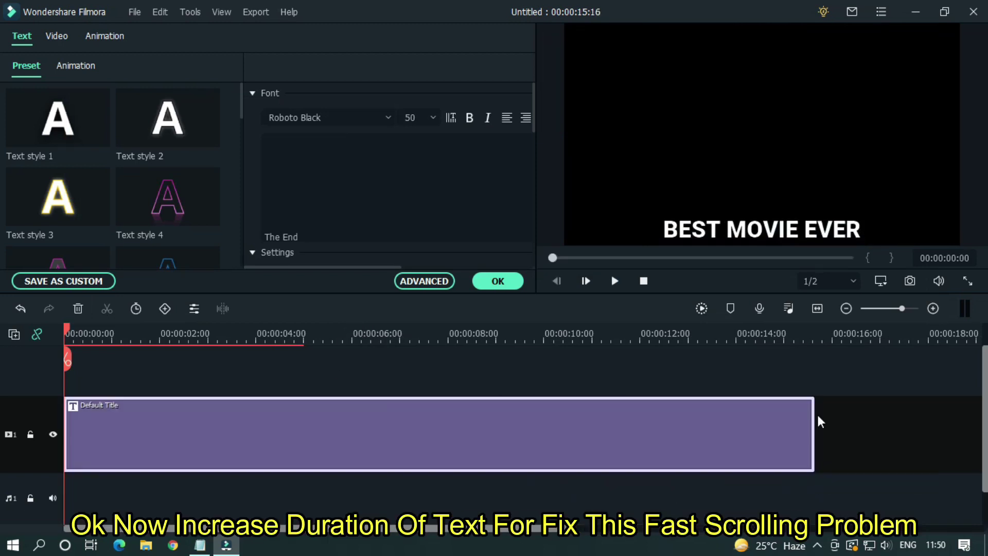
scroll(353, 326, down, 2)
drag(360, 420, 556, 414)
click(673, 398)
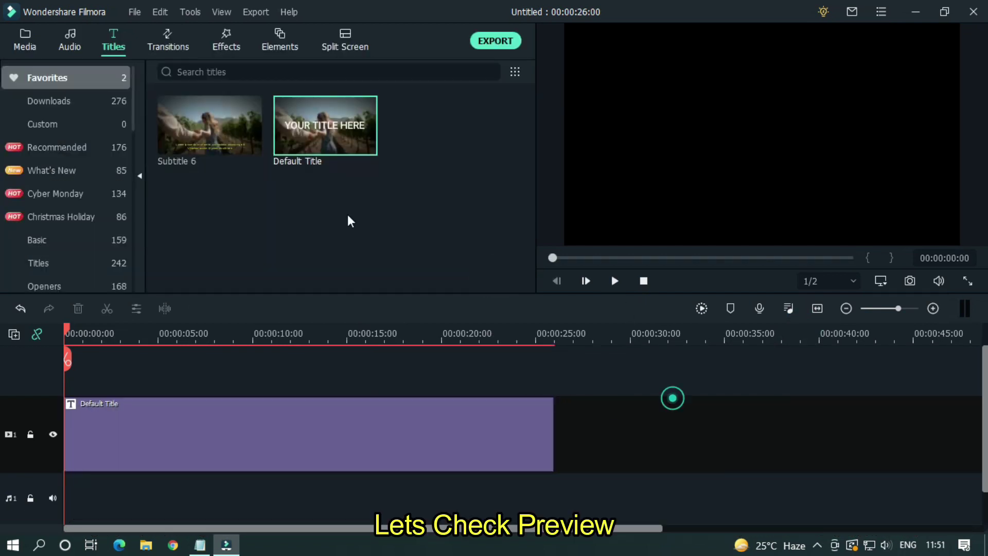
- Play the 26-second rolling credits preview through, then switch to project media
click(621, 281)
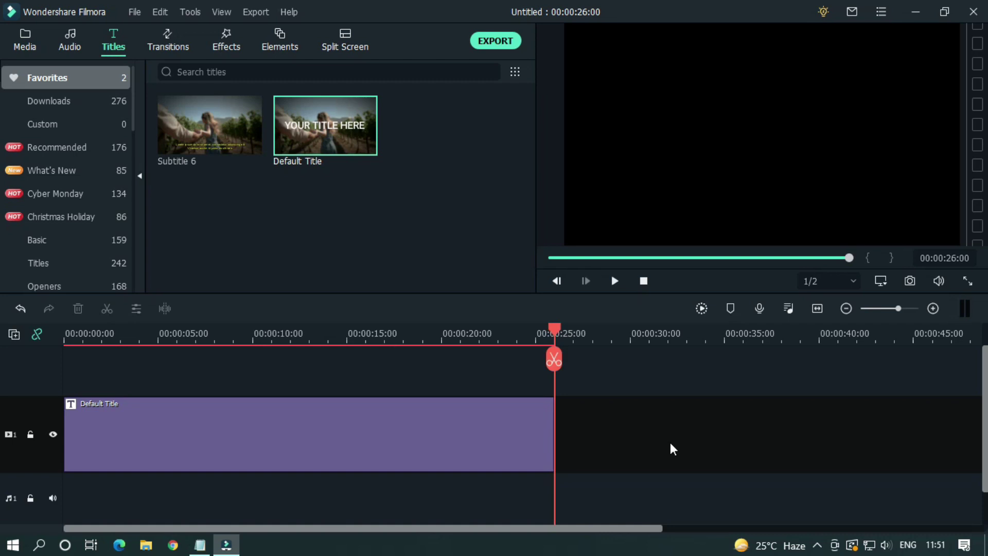
click(25, 42)
- Open the Export window for the credits project
click(504, 46)
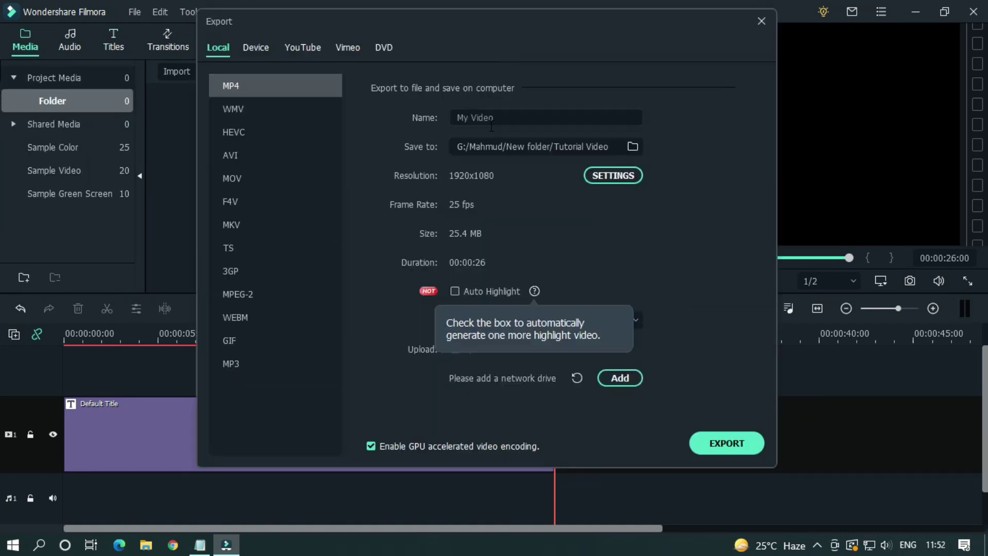